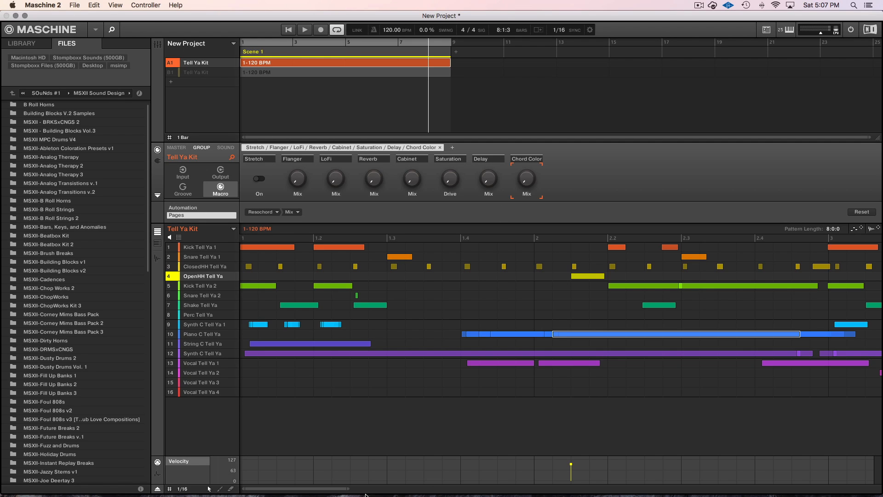
# Step: Mute group A1, unmute group B1 and make B1 the active group
pyautogui.moveTo(346, 491); pyautogui.dragTo(867, 495)
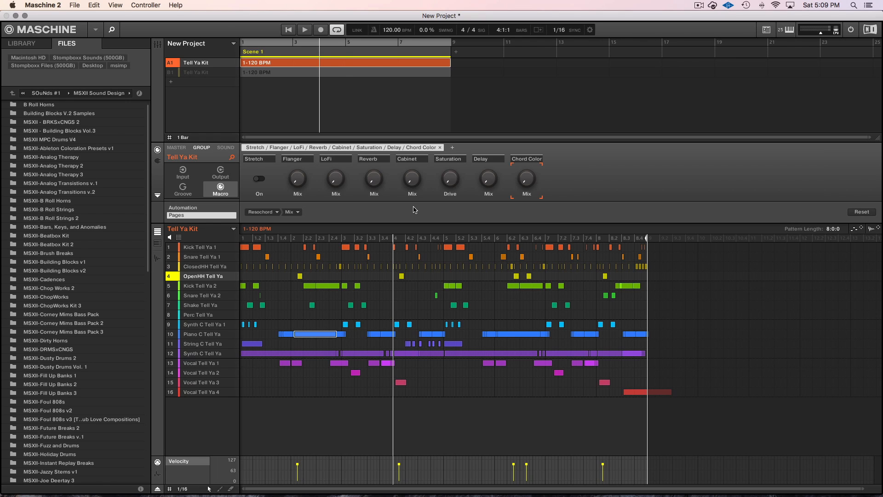
pyautogui.moveTo(523, 177)
pyautogui.click(170, 65)
pyautogui.click(171, 73)
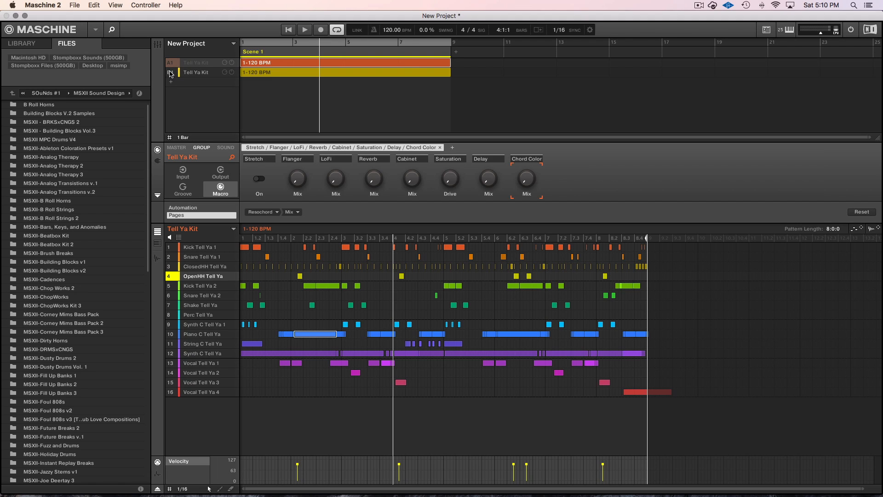
pyautogui.click(198, 74)
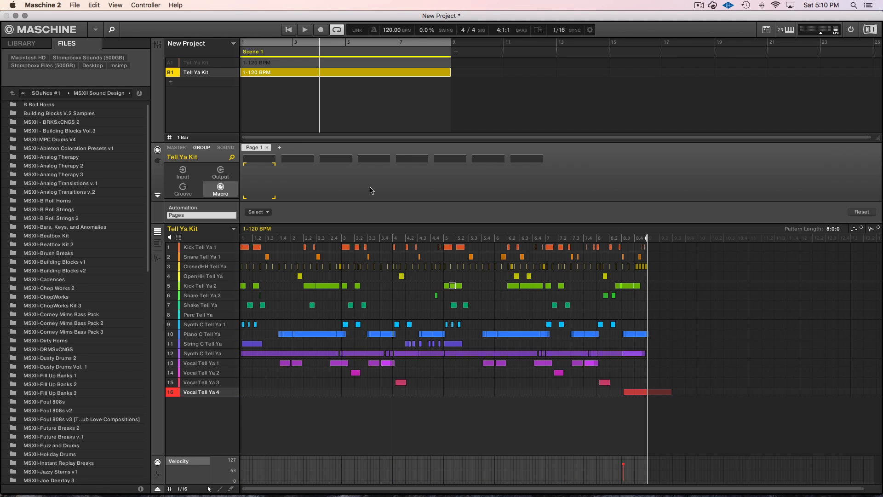
# Step: Examine the plug-in chain of group B1, comparing it with the master level and viewing the EQ and Limiter settings
pyautogui.click(158, 161)
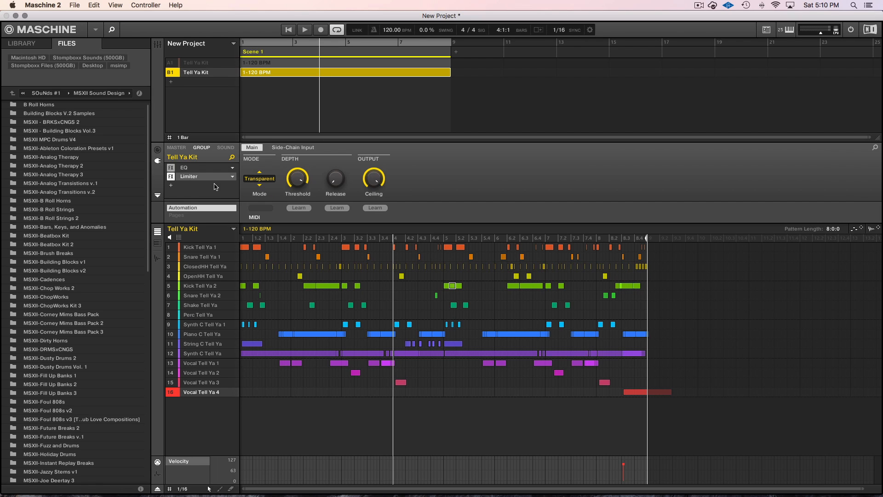
pyautogui.click(177, 148)
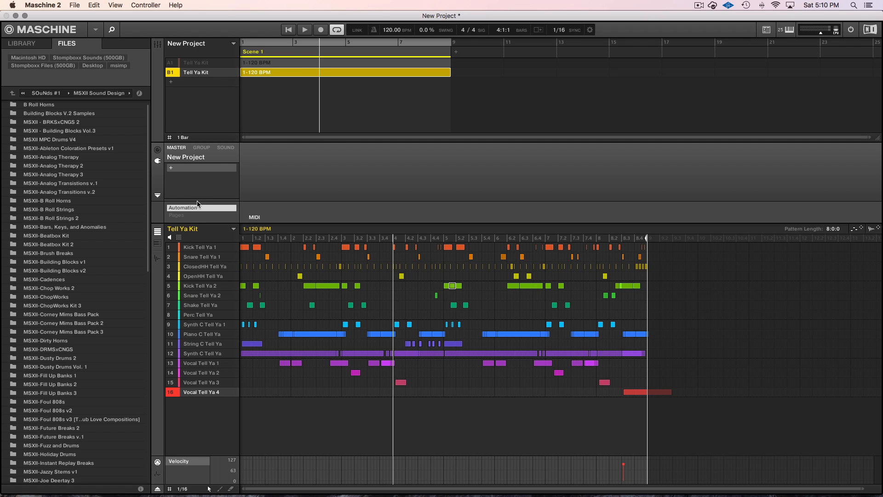
pyautogui.click(201, 147)
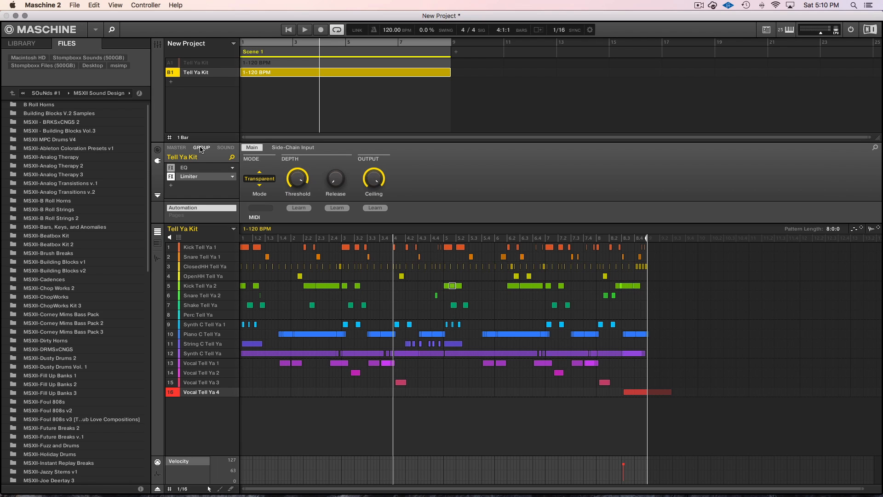
pyautogui.click(194, 186)
pyautogui.moveTo(225, 204)
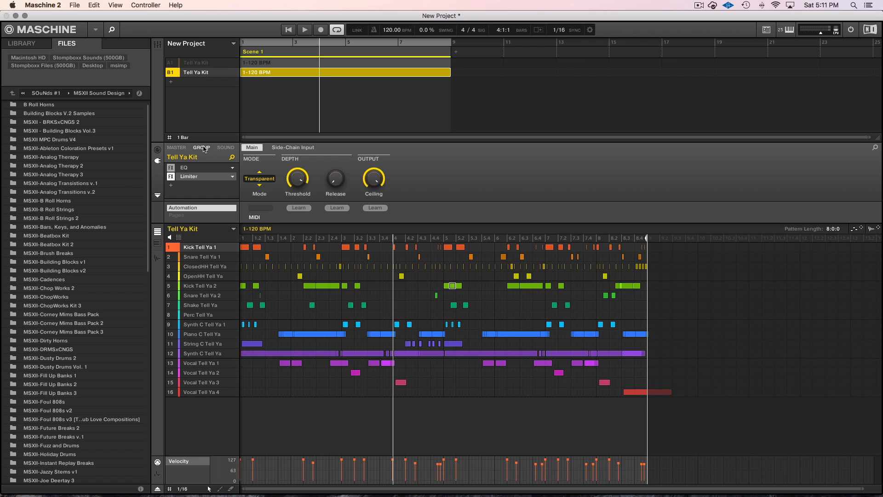
pyautogui.click(183, 170)
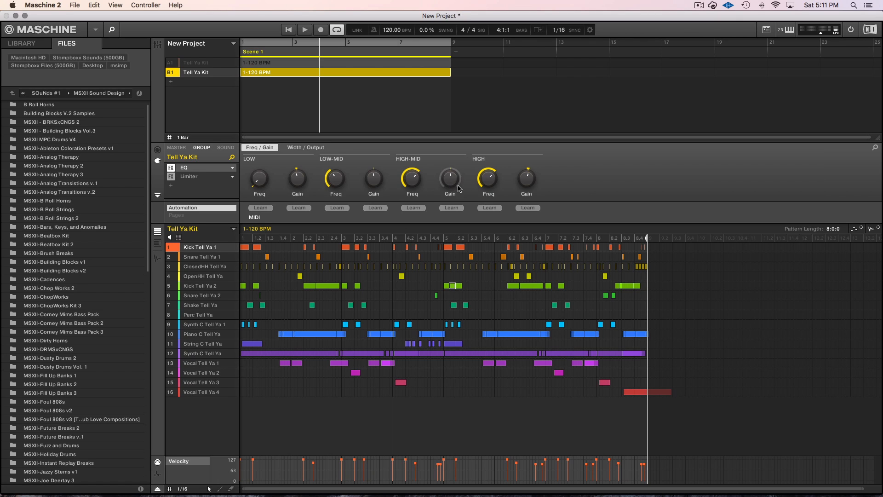
pyautogui.click(191, 176)
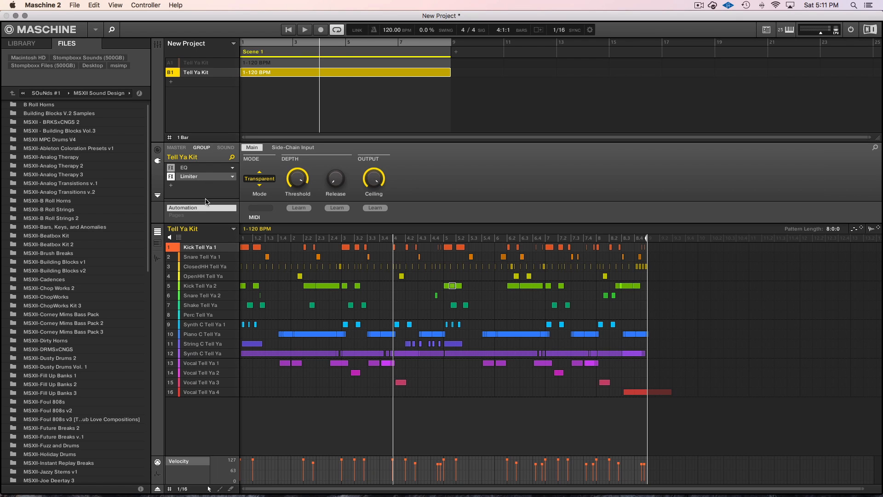
# Step: Check the plug-in chain and macro page of group A1 for reference, and return to the plug-ins of group B1
pyautogui.click(195, 64)
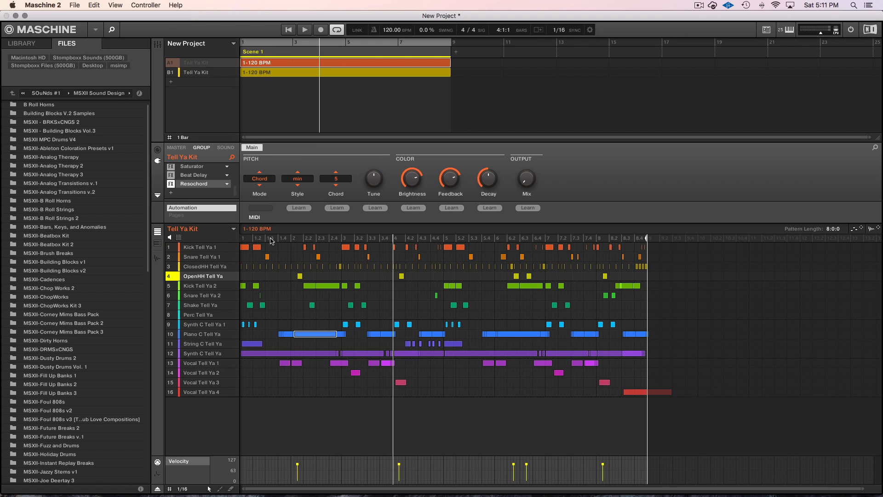
pyautogui.click(157, 149)
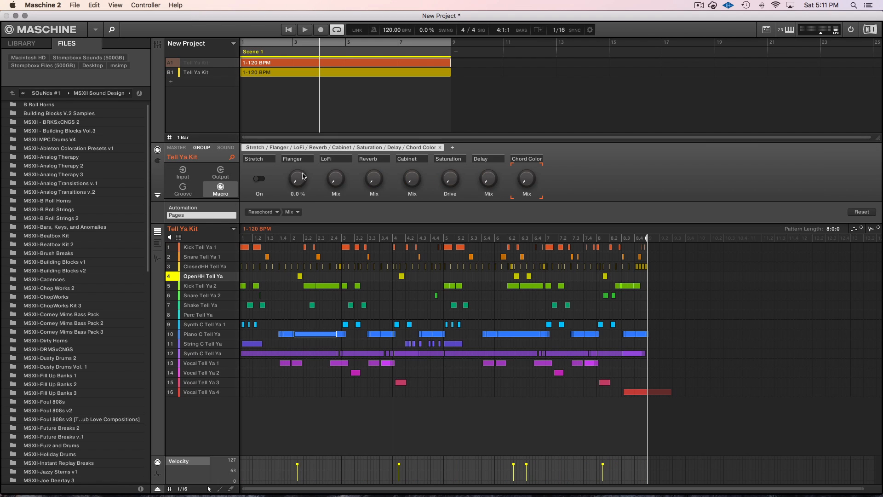
pyautogui.click(201, 72)
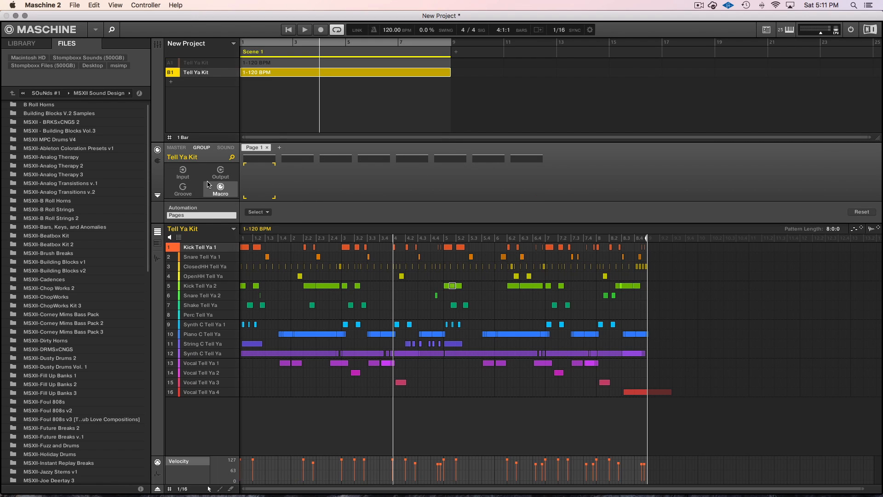
pyautogui.click(158, 160)
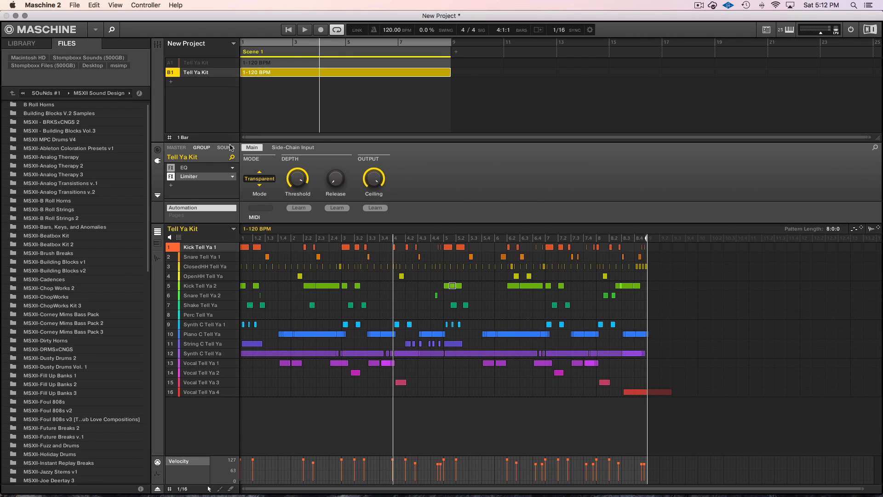
# Step: Add the internal Grain Stretch effect after the Limiter in the group-level plug-in chain of B1
pyautogui.click(231, 148)
pyautogui.click(203, 148)
pyautogui.press('Down')
pyautogui.press('Down')
pyautogui.press('Down')
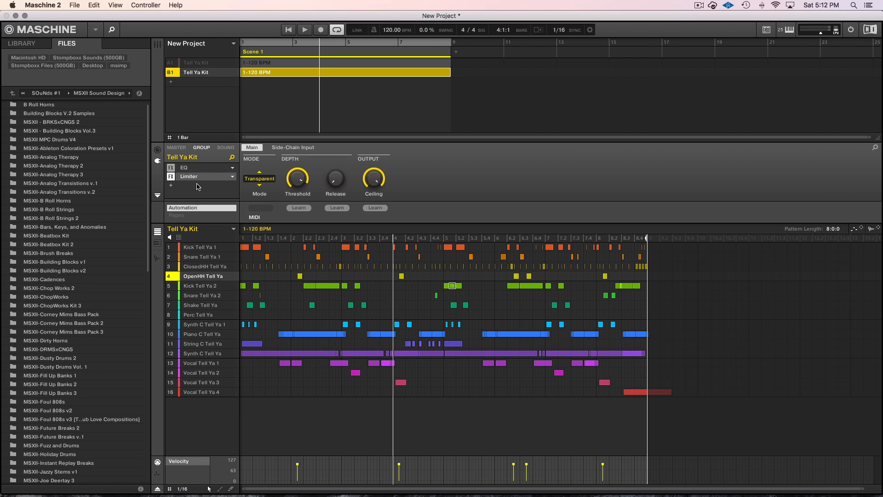
pyautogui.click(198, 186)
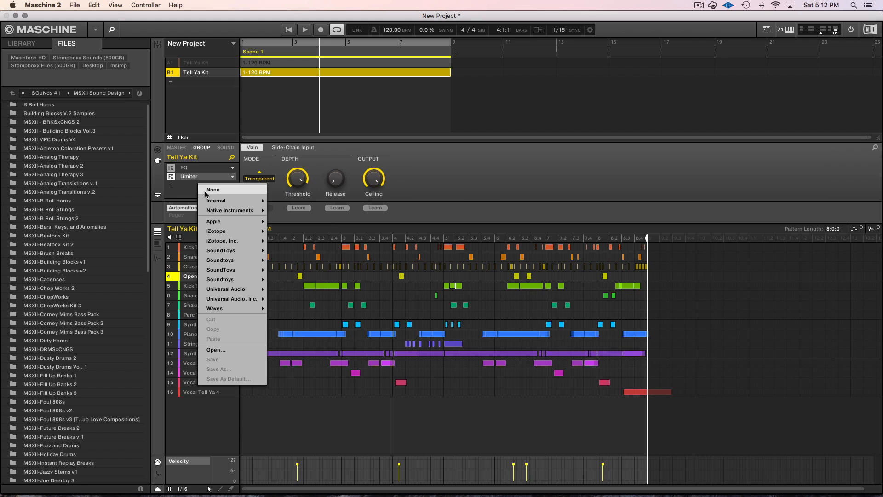
pyautogui.moveTo(228, 200)
pyautogui.click(288, 399)
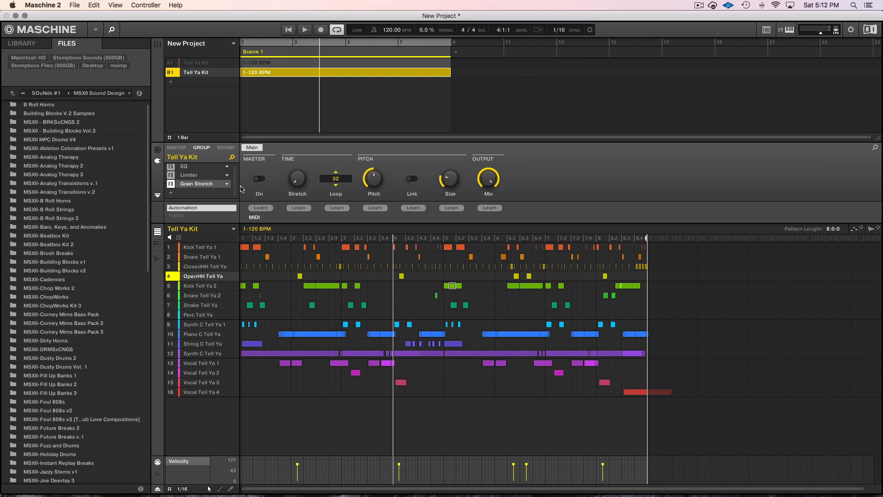
# Step: Switch on Grain Stretch and audition the pattern through it in short playback passes
pyautogui.press('space')
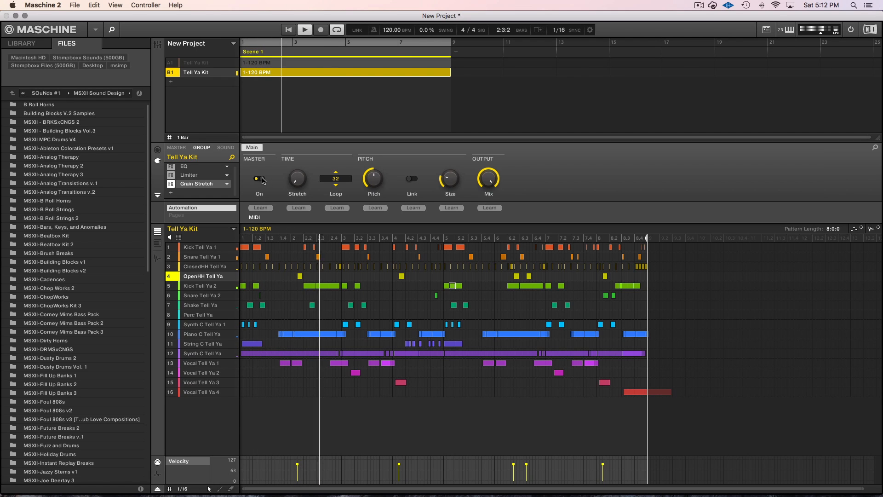
pyautogui.click(260, 180)
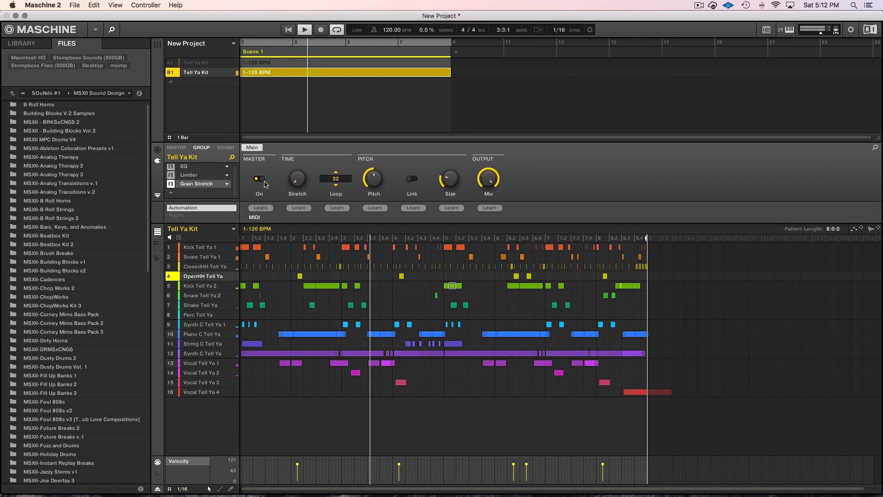
pyautogui.press('space')
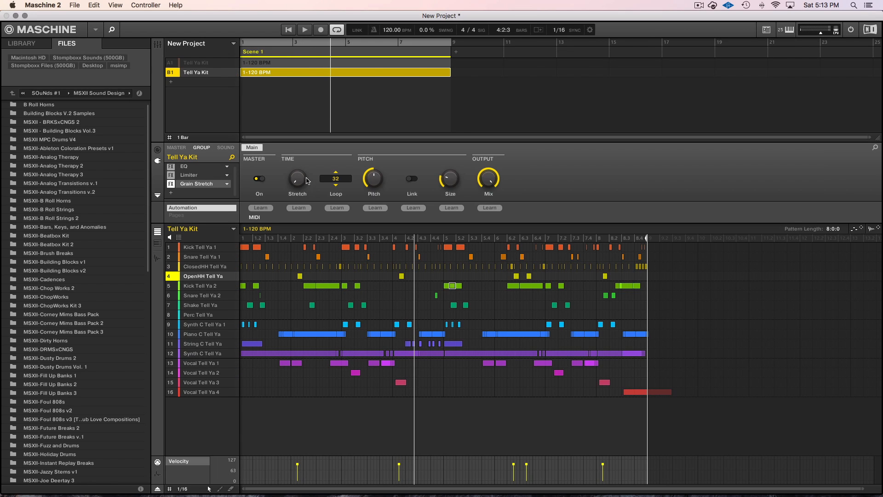
pyautogui.press('space')
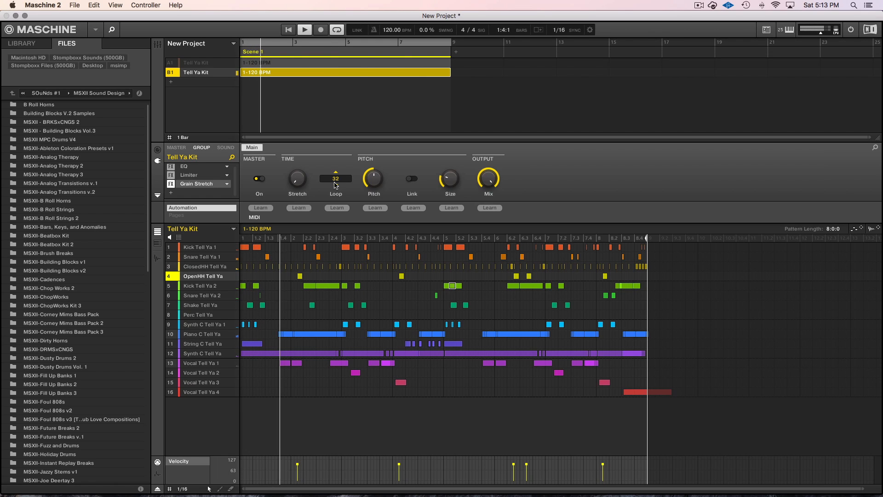
pyautogui.press('space')
pyautogui.press('space')
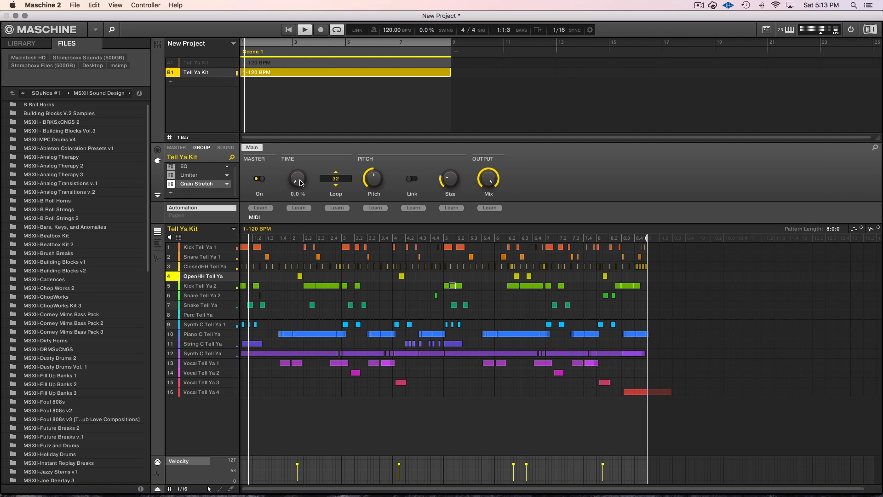
pyautogui.press('space')
# Step: Check the Loop choices of Grain Stretch, keeping 32, and raise Stretch to 100 % during playback
pyautogui.click(349, 179)
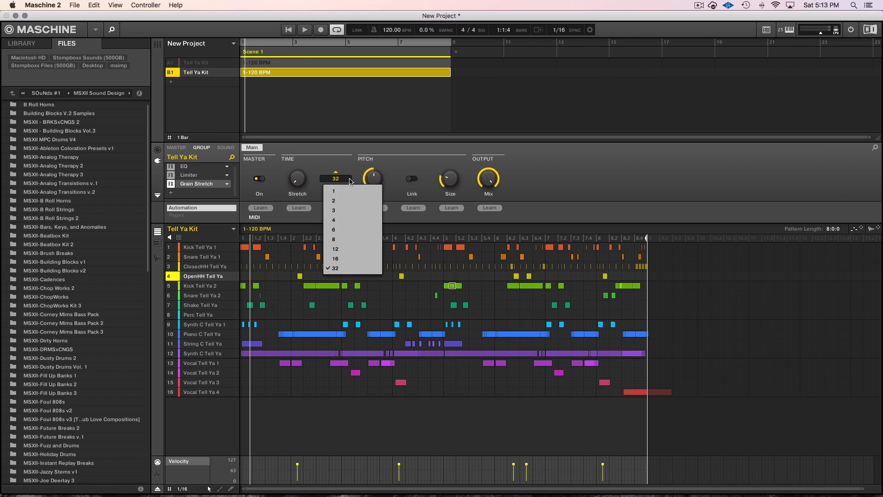
pyautogui.click(354, 148)
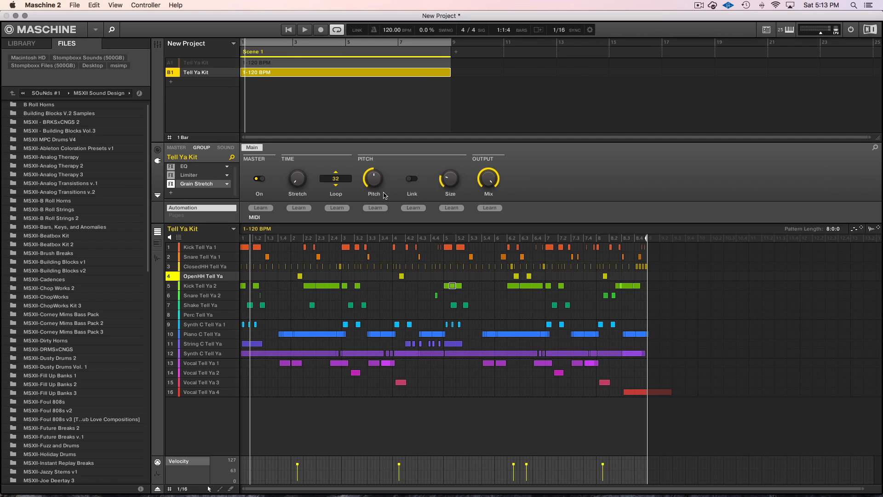
pyautogui.press('space')
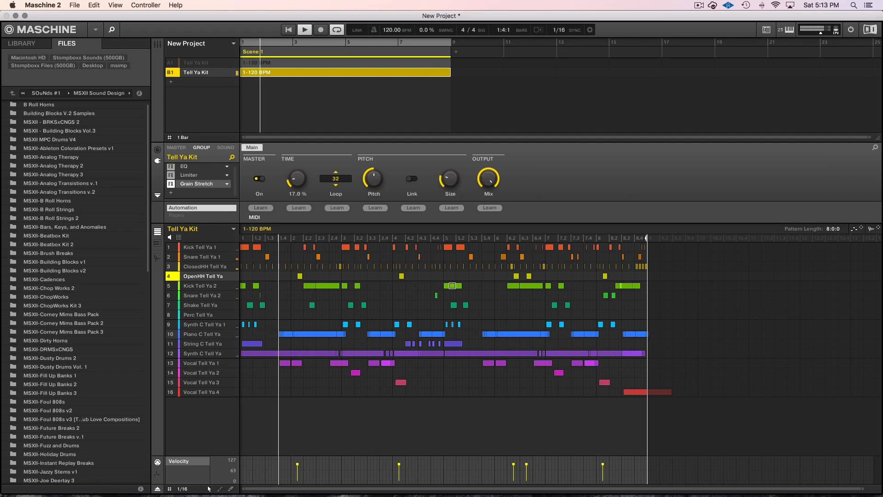
pyautogui.moveTo(297, 180); pyautogui.dragTo(297, 138)
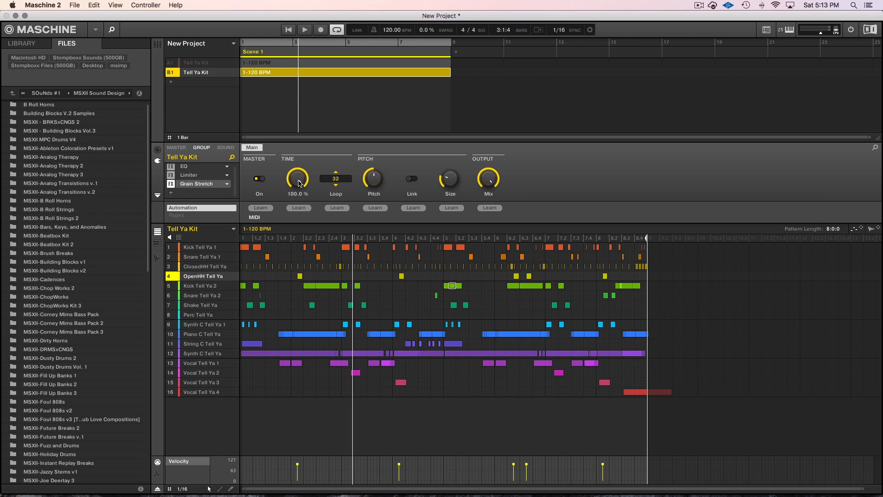
# Step: Review the Loop choices again, switch Grain Stretch off and play the pattern without it
pyautogui.click(342, 179)
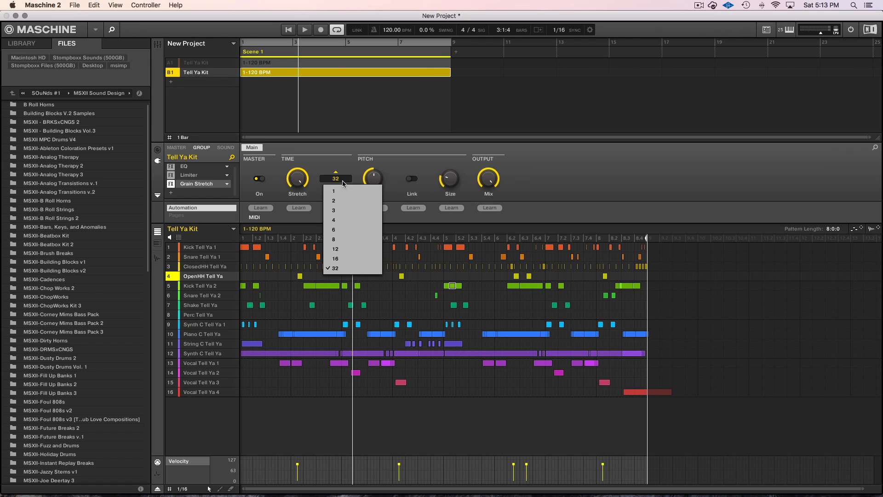
pyautogui.click(340, 157)
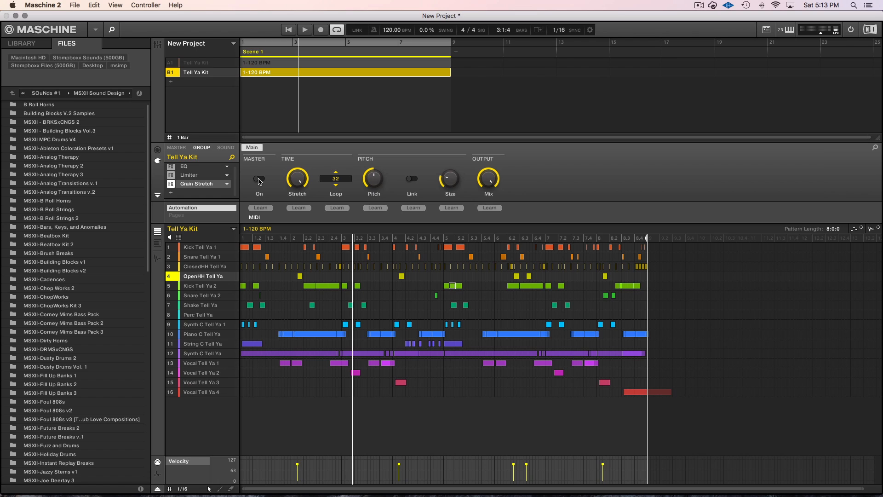
pyautogui.press('space')
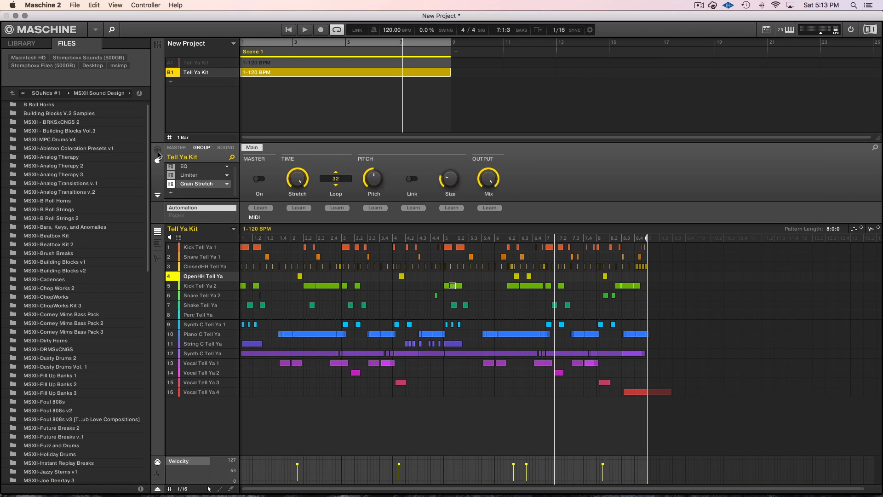
# Step: Review the Tell Ya Kit group's Output, Input and Macro settings, including the macro Automation and Pages views
pyautogui.click(157, 151)
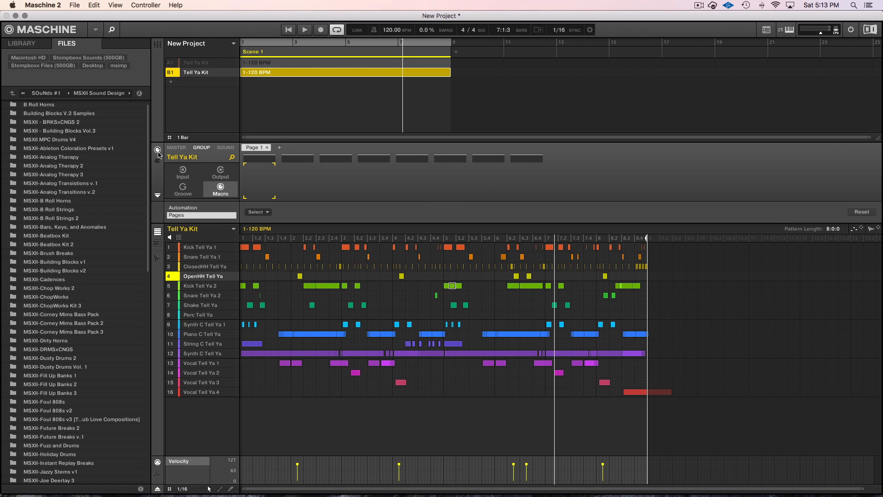
pyautogui.click(220, 173)
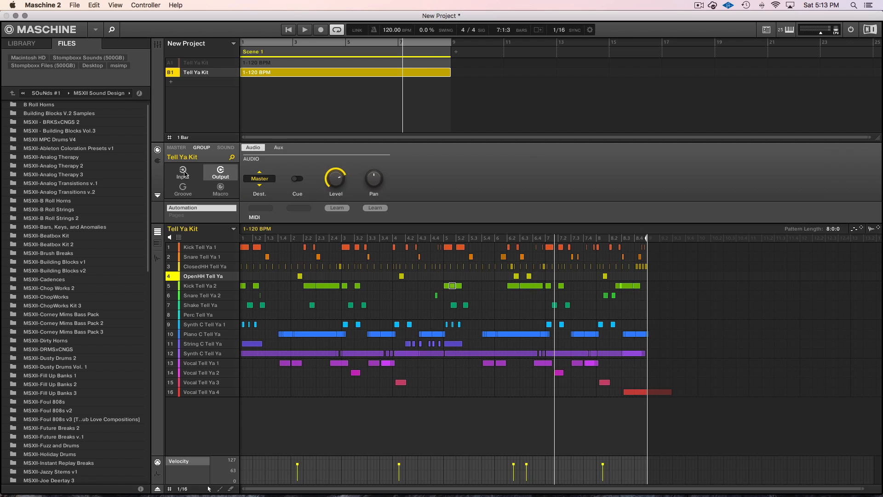
pyautogui.click(183, 177)
pyautogui.click(221, 188)
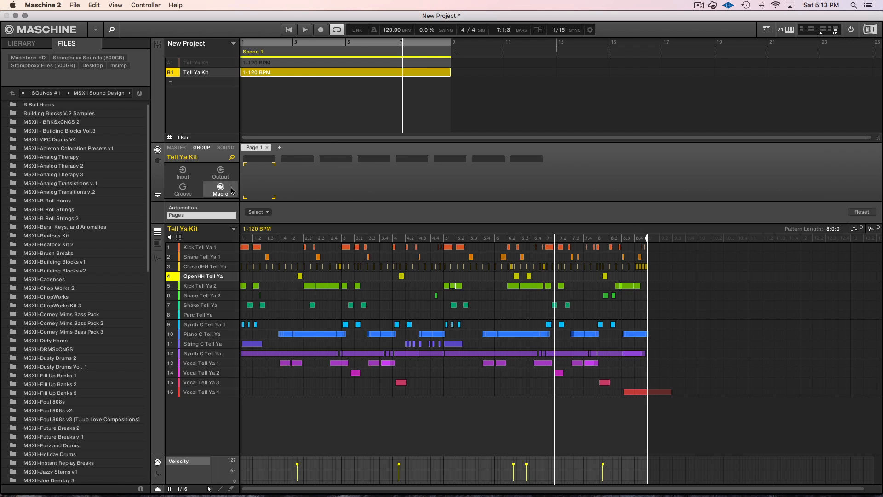
pyautogui.click(183, 211)
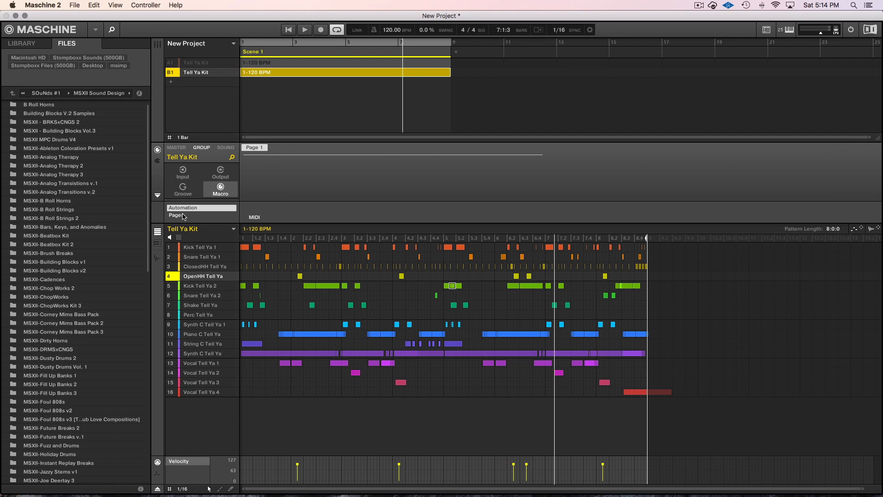
pyautogui.click(183, 216)
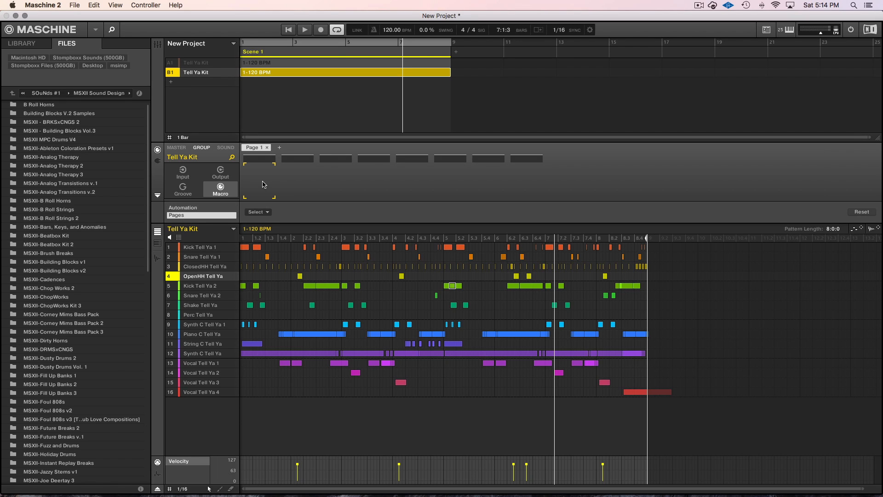
# Step: Look through the Grain Stretch parameters available for the first group macro and compare them with the plug-in's controls
pyautogui.click(260, 212)
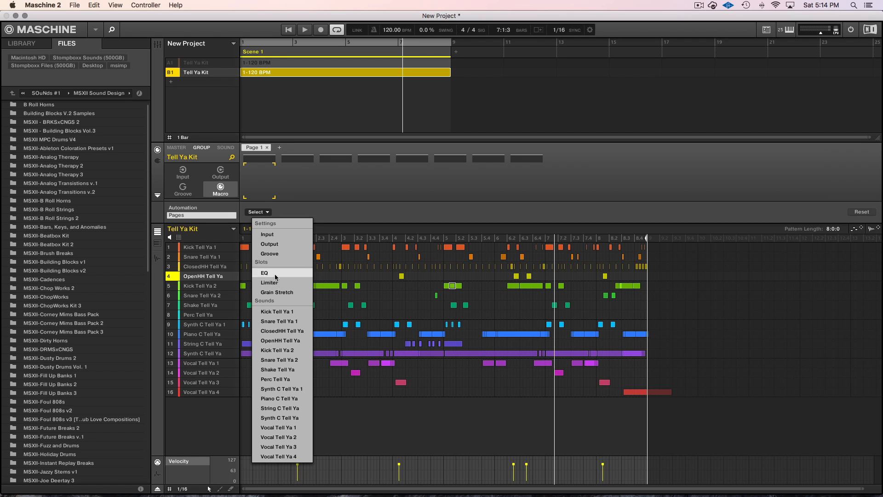
pyautogui.click(273, 293)
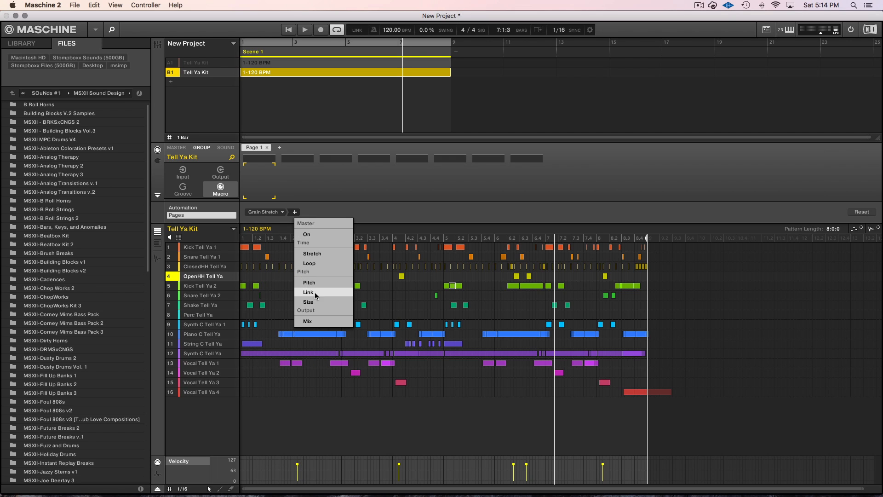
pyautogui.click(162, 163)
pyautogui.click(161, 162)
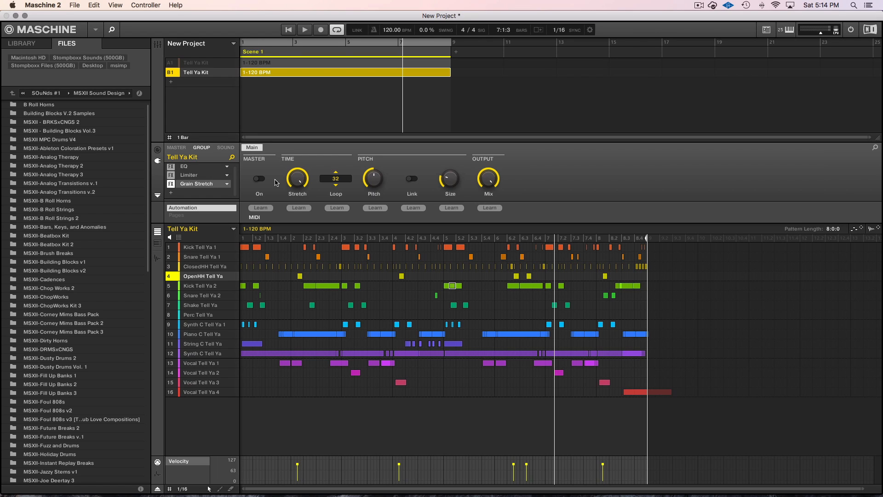
# Step: Assign Grain Stretch's On parameter to the first group macro control and name its section Stretch
pyautogui.click(157, 150)
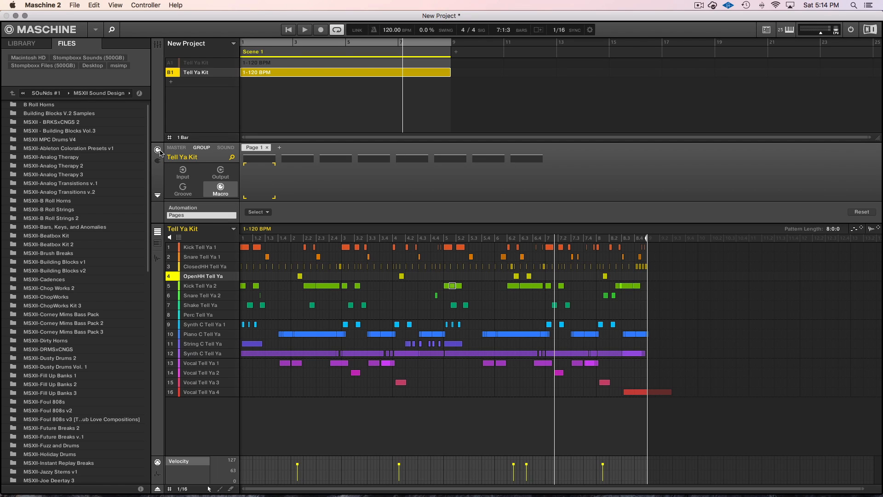
pyautogui.click(258, 212)
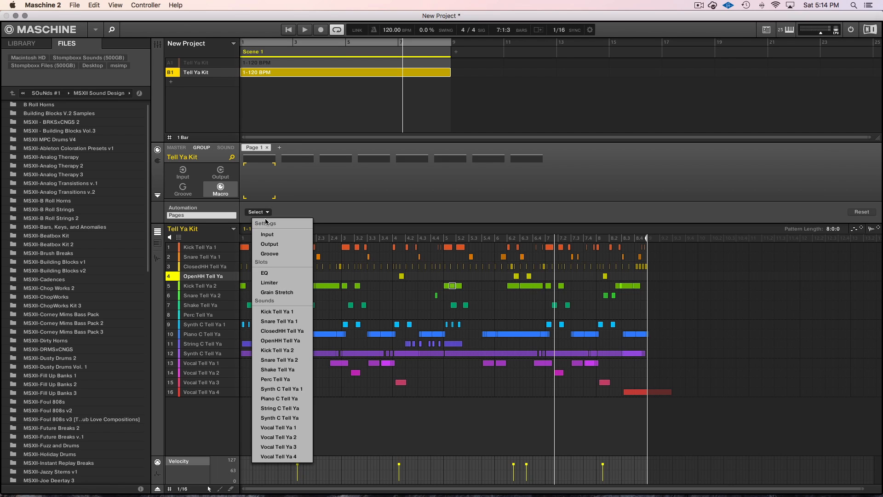
pyautogui.click(277, 292)
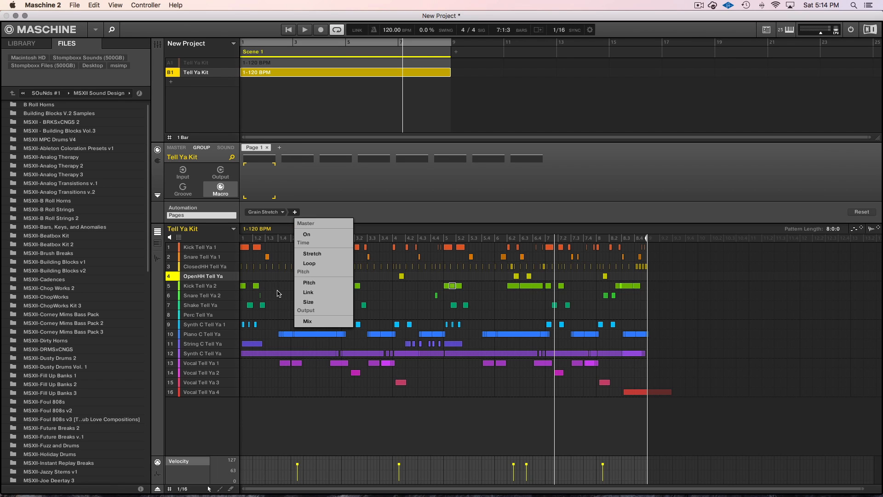
pyautogui.click(311, 235)
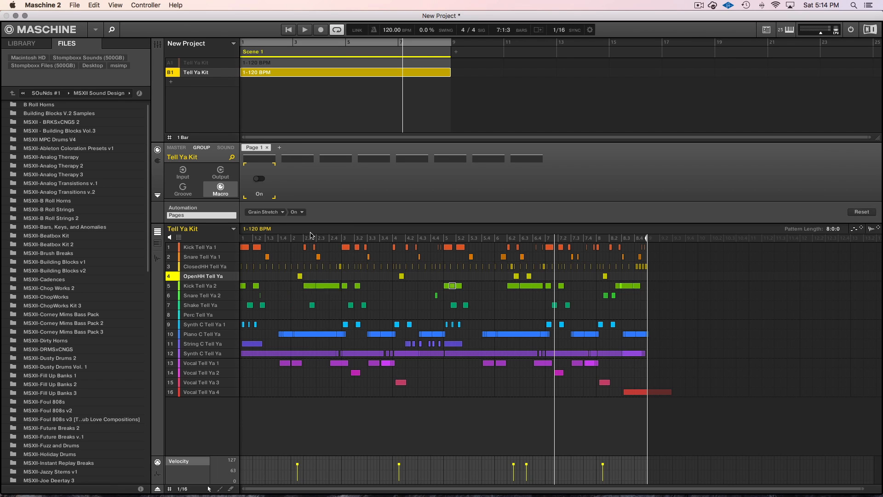
pyautogui.doubleClick(263, 159)
pyautogui.write('Stretch')
pyautogui.press('Return')
# Step: Check the On switch in Grain Stretch, then play the pattern and try the effect from the Stretch macro
pyautogui.click(157, 161)
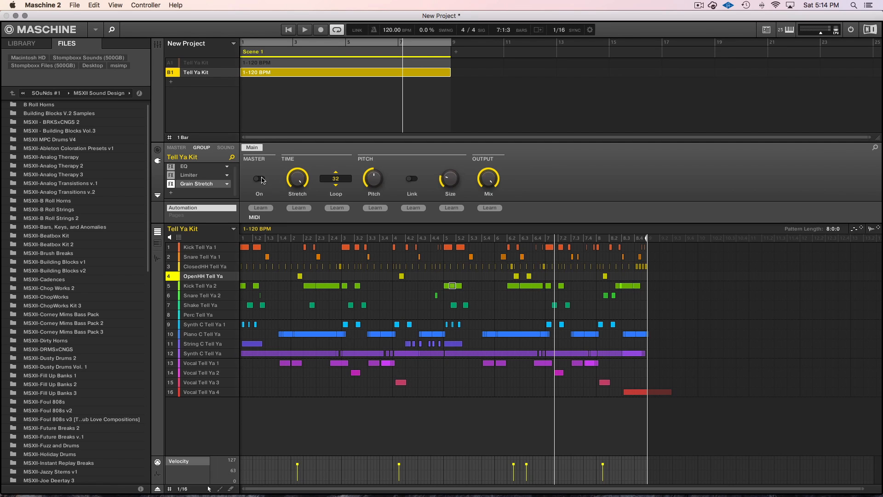
pyautogui.click(158, 149)
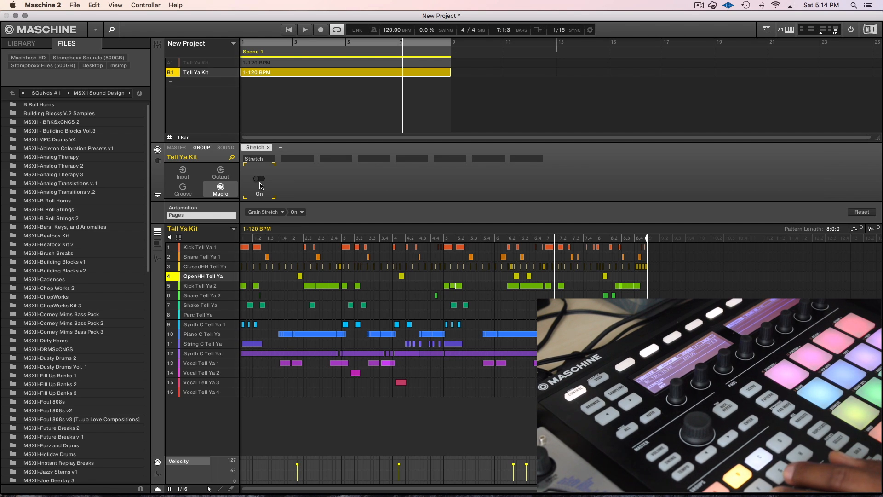
pyautogui.press('space')
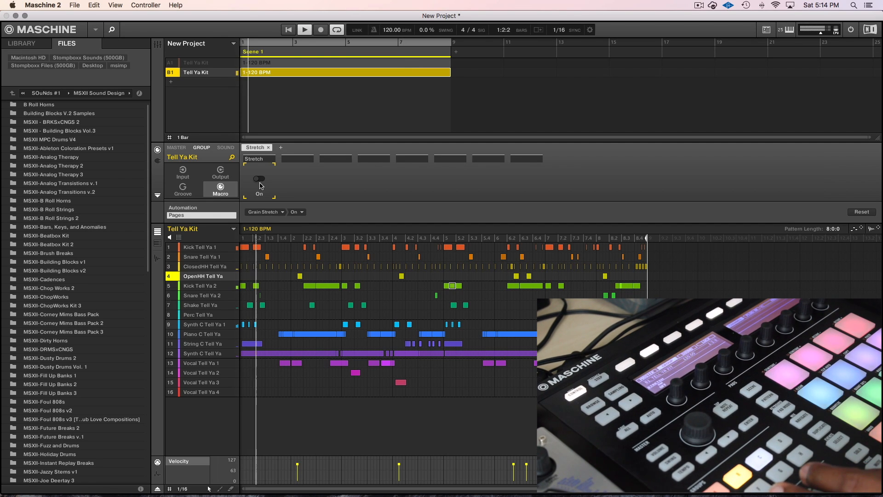
pyautogui.click(260, 180)
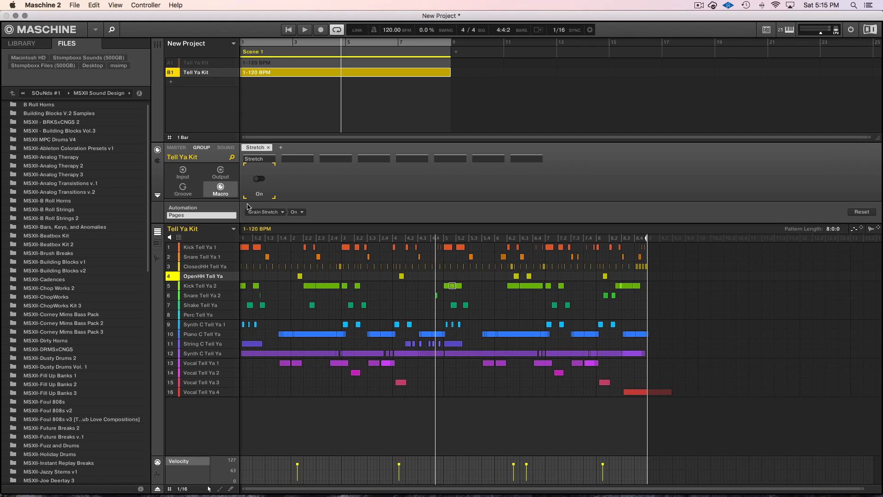
# Step: Check group A1's macro layout, then add the internal Flanger effect after Grain Stretch in group B1
pyautogui.click(196, 64)
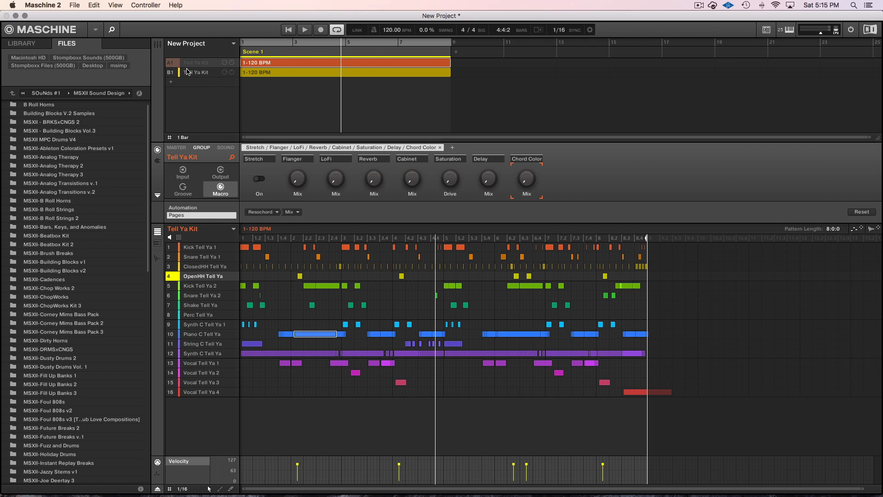
pyautogui.click(198, 75)
pyautogui.click(158, 161)
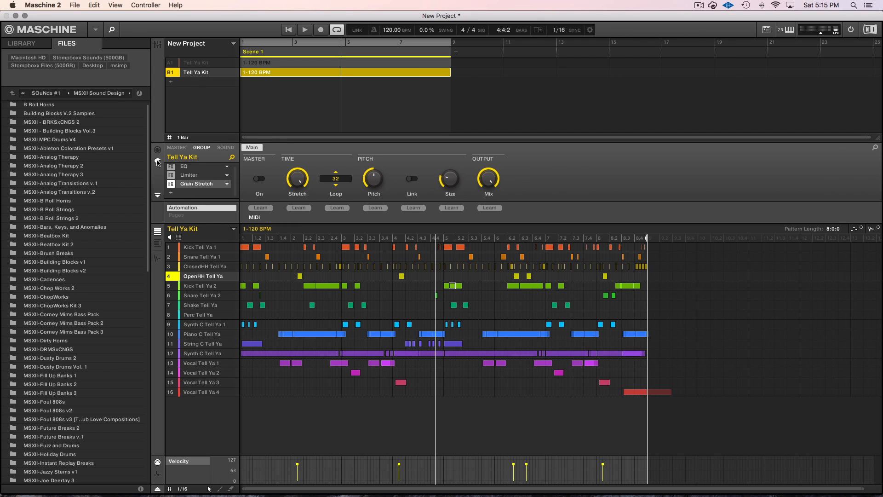
pyautogui.click(195, 194)
pyautogui.moveTo(230, 208)
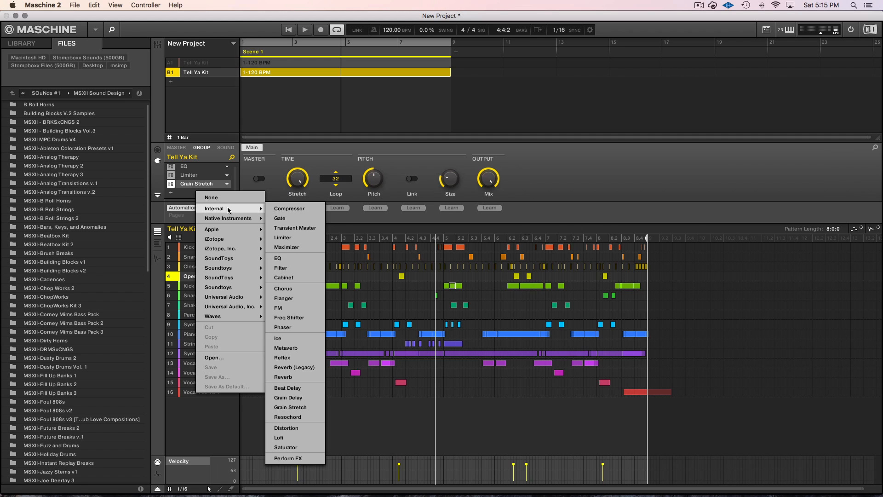
pyautogui.click(295, 300)
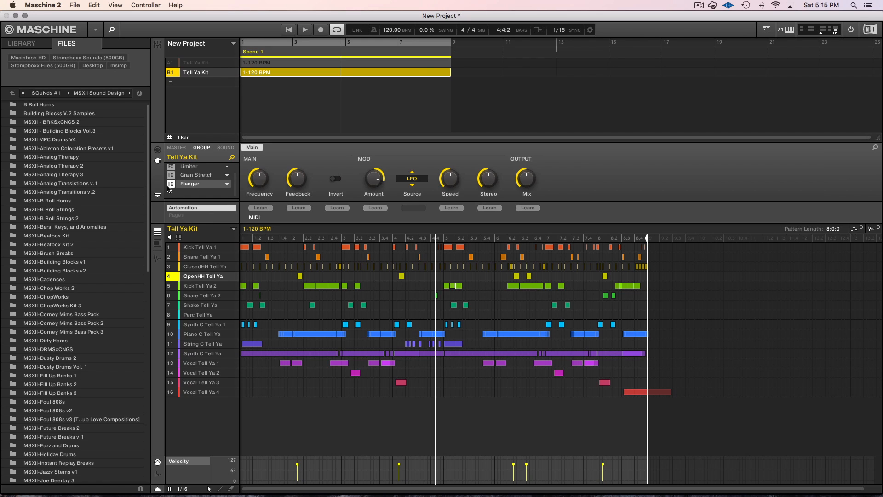
# Step: Audition the Flanger during playback, trying Invert and lowering the Stereo amount
pyautogui.press('space')
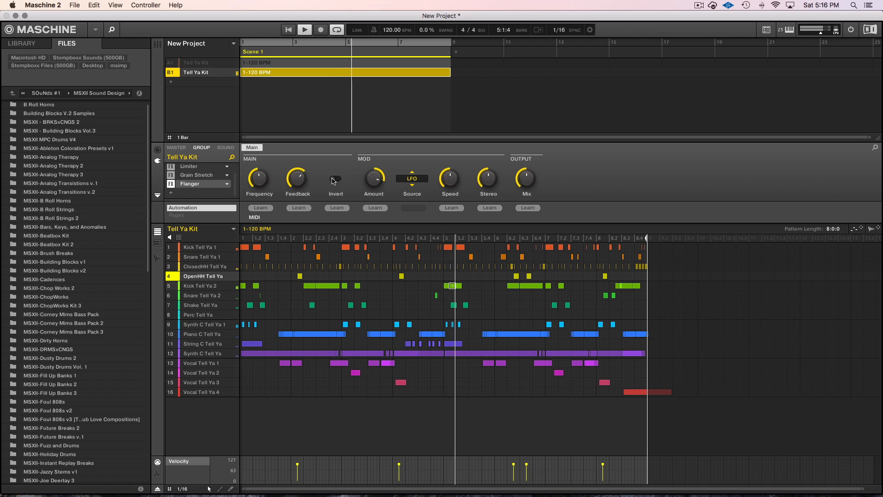
pyautogui.click(333, 180)
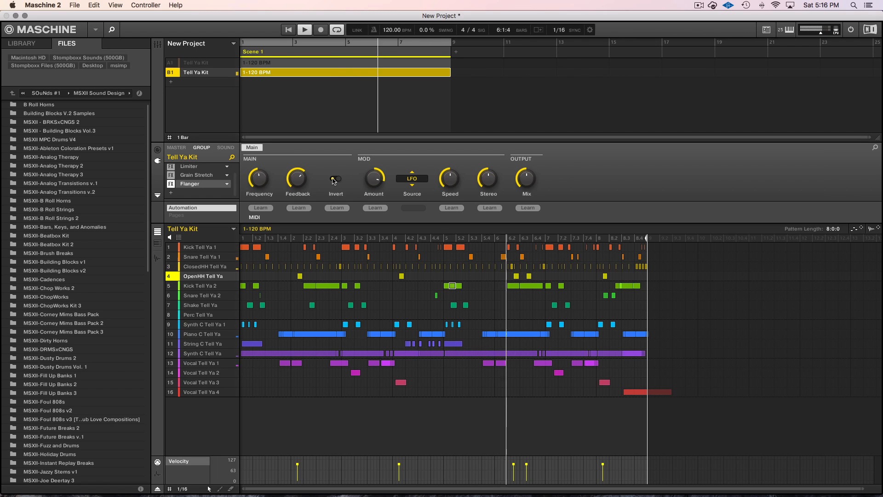
pyautogui.moveTo(489, 183); pyautogui.dragTo(488, 196)
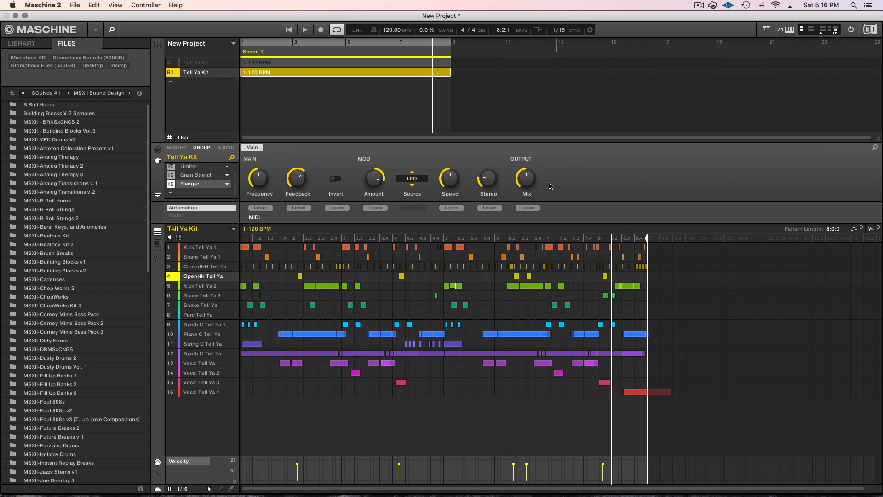
# Step: Assign Flanger's Mix parameter to the second group macro at 0 % and name its section Flanger
pyautogui.click(157, 150)
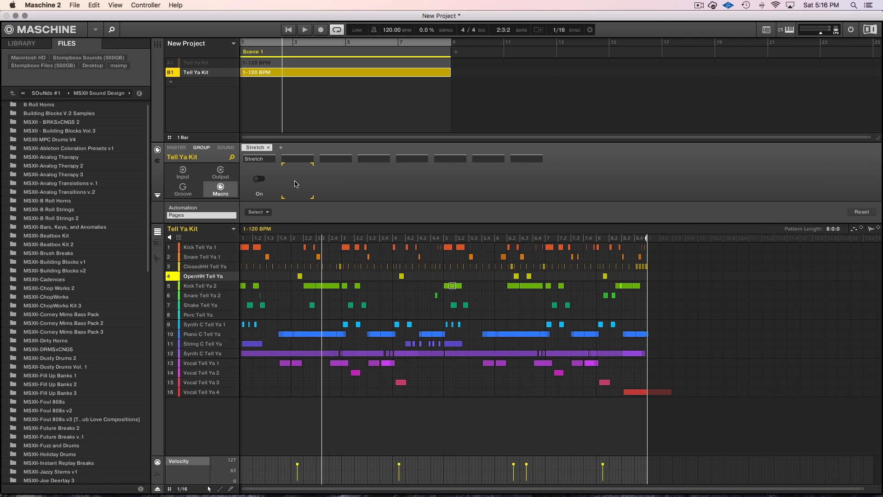
pyautogui.click(257, 212)
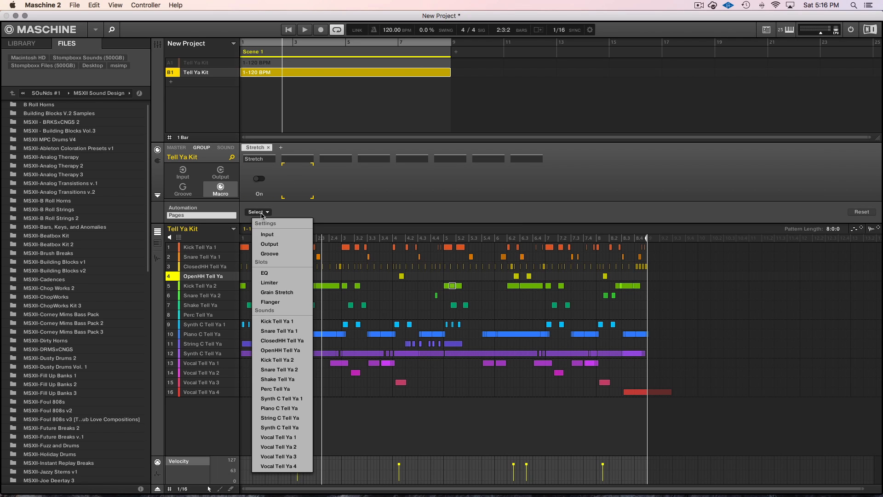
pyautogui.click(278, 303)
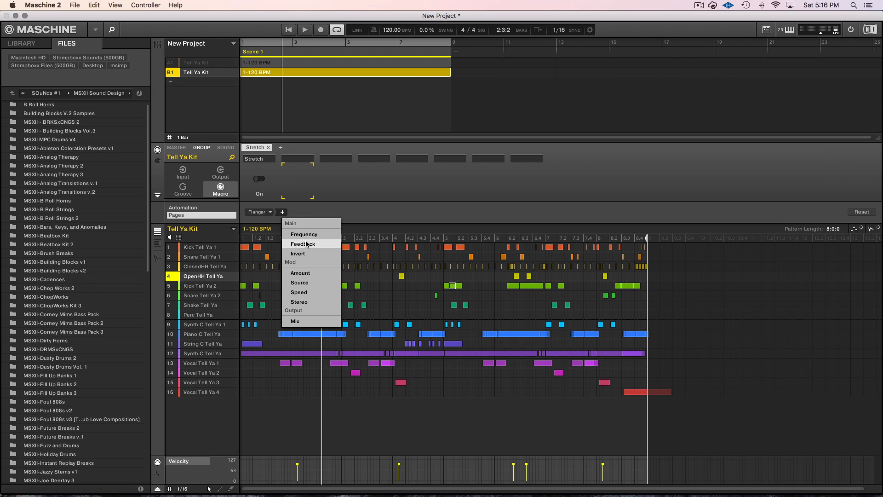
pyautogui.click(309, 322)
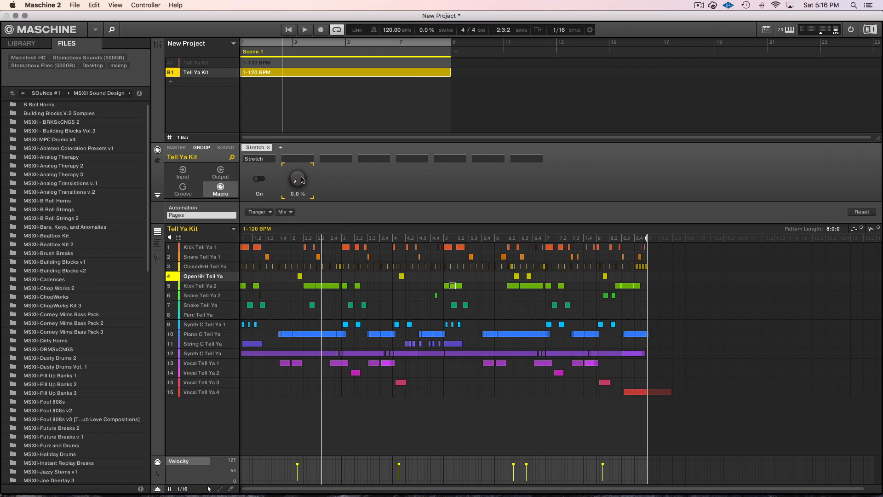
pyautogui.doubleClick(300, 159)
pyautogui.write('Flanger')
pyautogui.press('Return')
# Step: Rename the Flanger macro control from Mix to Dry/Wet
pyautogui.doubleClick(298, 195)
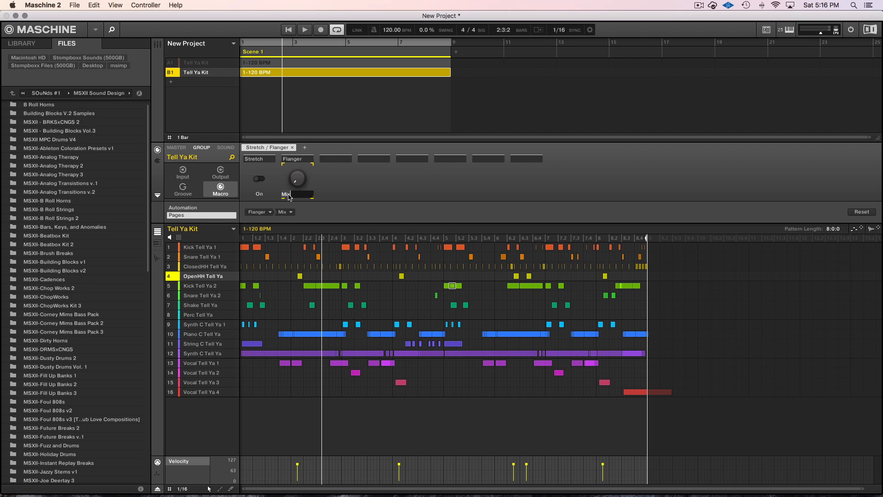
pyautogui.write('Wet')
pyautogui.press('Return')
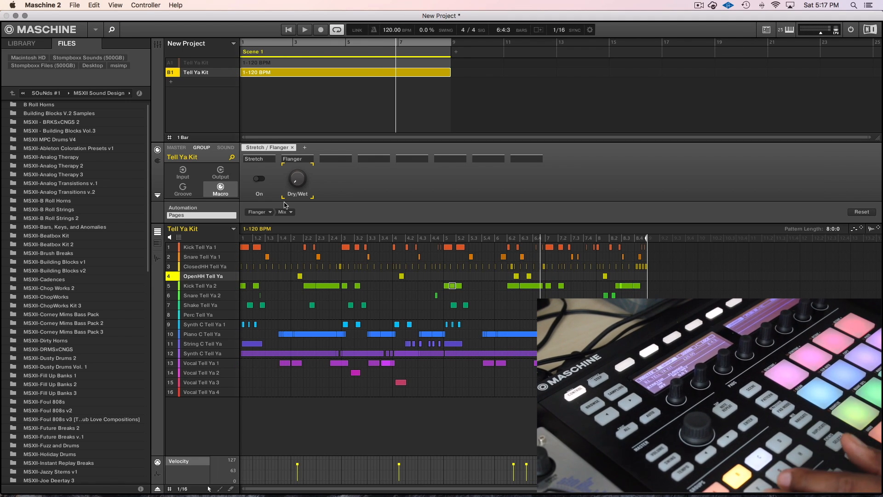
# Step: Check the order of effects in group A1's plug-in chain as a reference and return to group B1
pyautogui.click(158, 161)
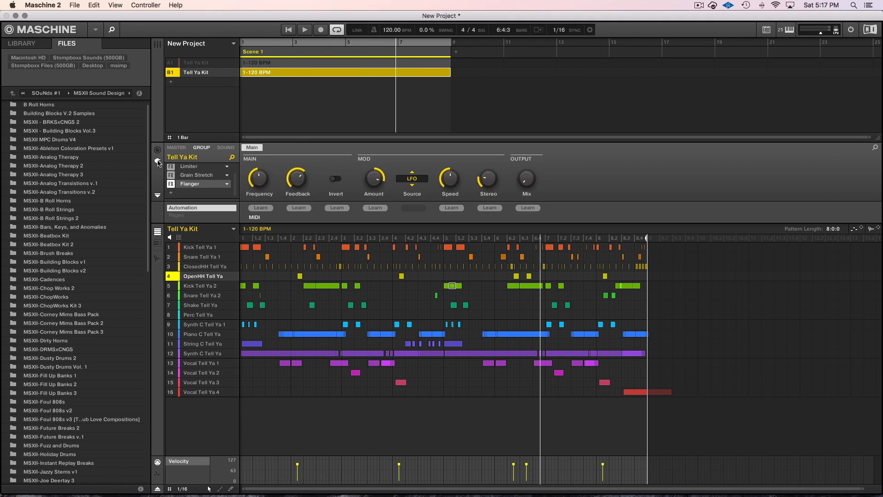
pyautogui.click(202, 195)
pyautogui.click(197, 109)
pyautogui.click(197, 63)
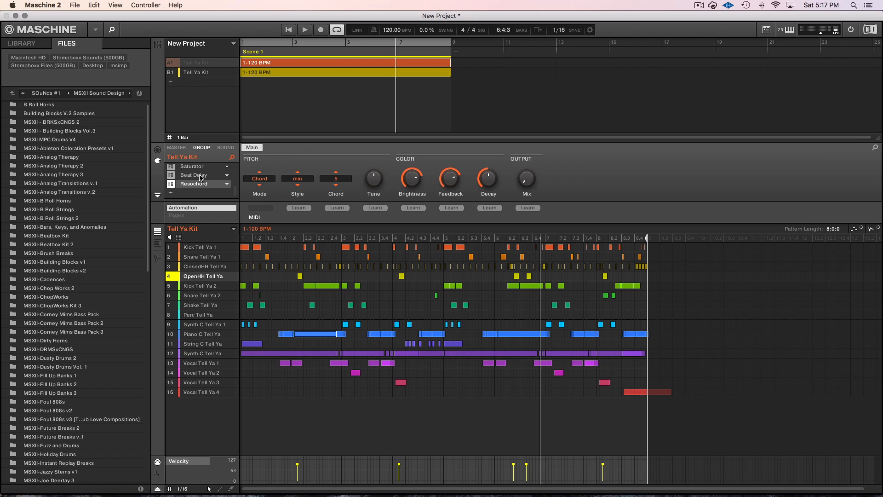
pyautogui.scroll(5, 199, 177)
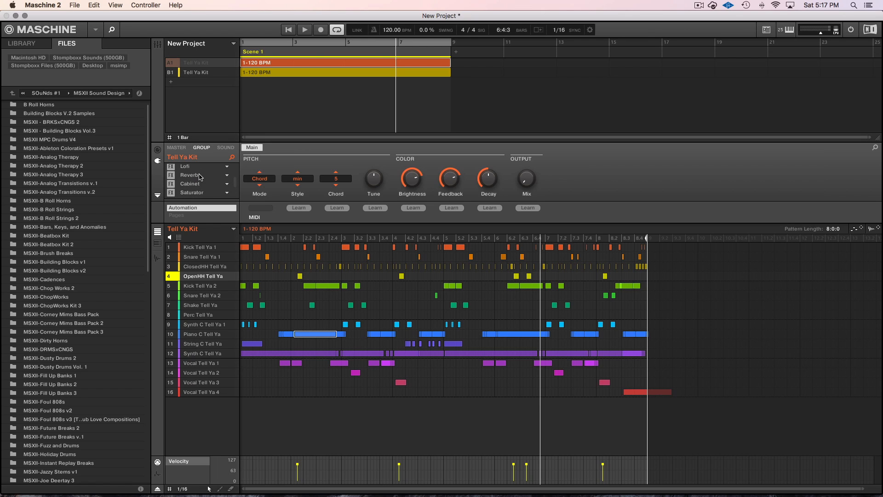
pyautogui.click(194, 72)
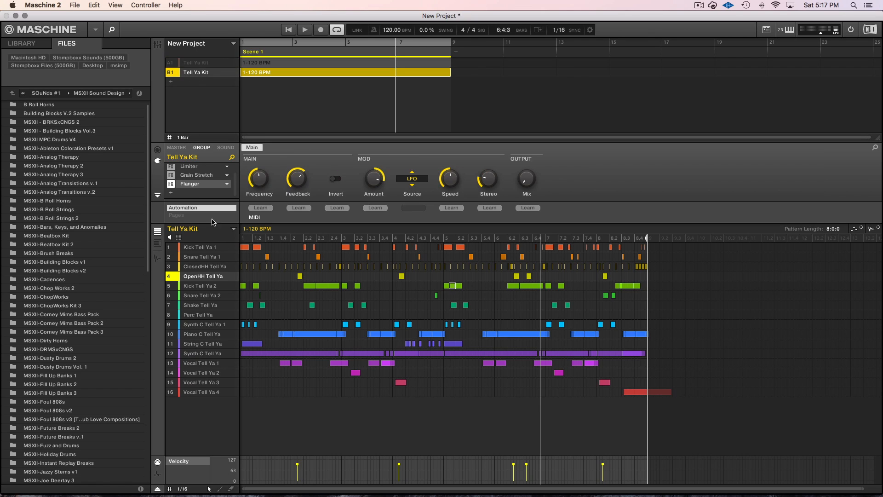
# Step: Add the internal Lofi effect after the Flanger in group B1's plug-in chain
pyautogui.click(197, 193)
pyautogui.moveTo(229, 219)
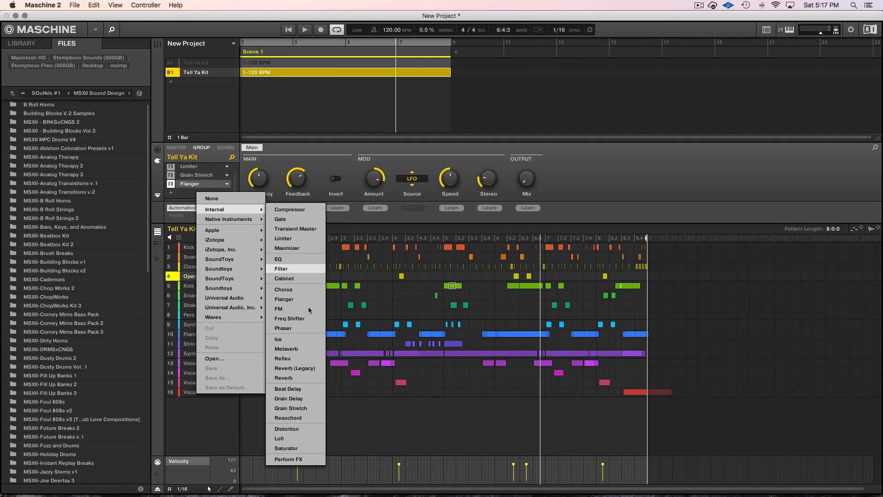
pyautogui.click(304, 439)
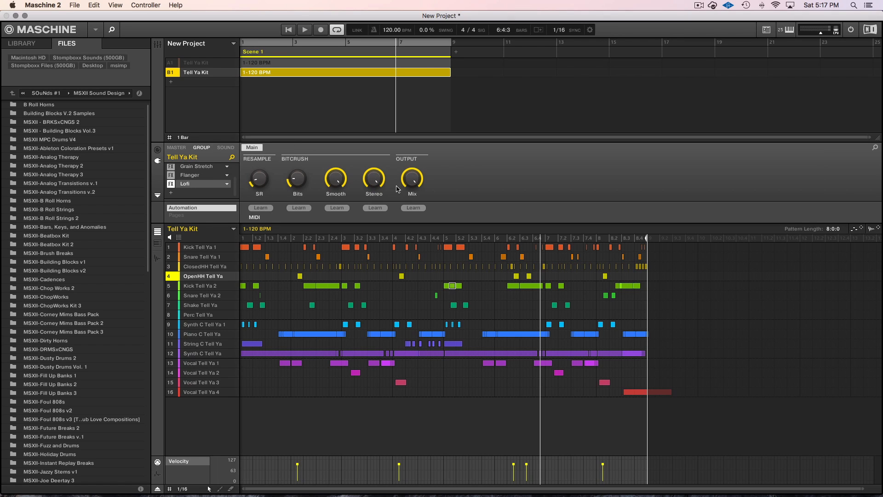
# Step: Raise Lofi's SR and Bits slightly and lower its Smooth and Stereo amounts while listening to the playing pattern
pyautogui.moveTo(417, 182)
pyautogui.press('space')
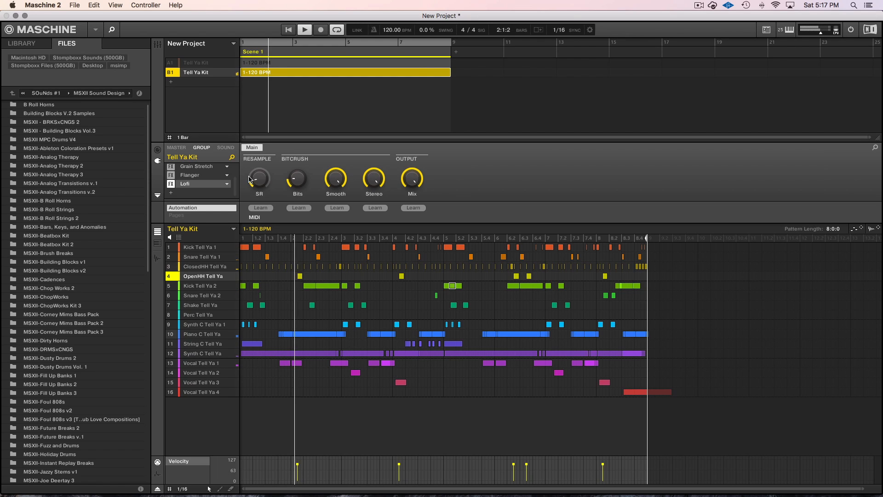
pyautogui.moveTo(260, 179); pyautogui.dragTo(297, 164)
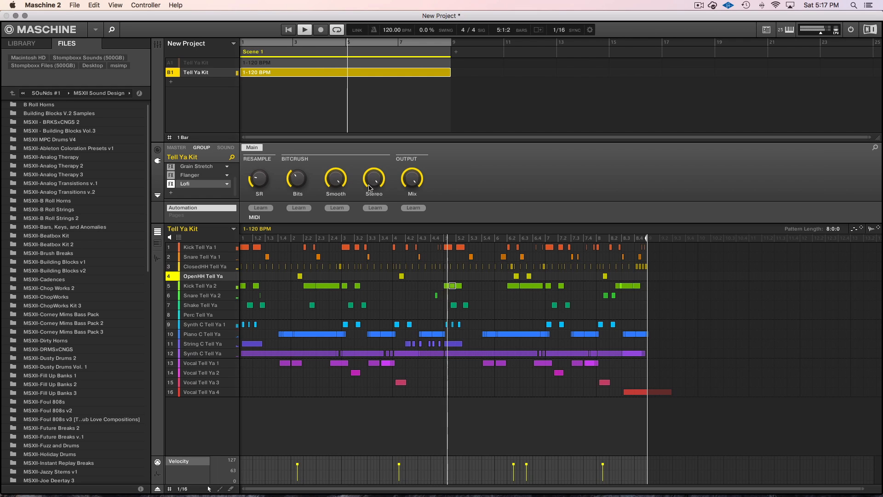
pyautogui.moveTo(374, 180); pyautogui.dragTo(374, 189)
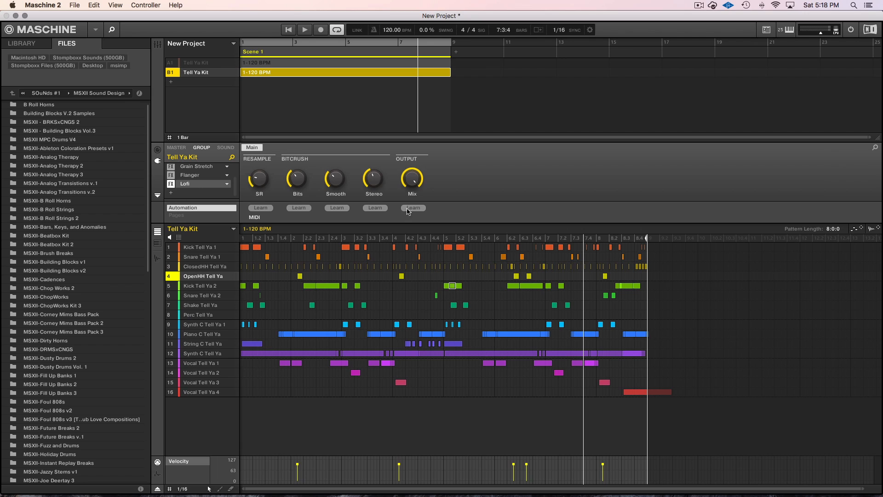
pyautogui.moveTo(412, 178); pyautogui.dragTo(412, 190)
# Step: Assign Lofi's Mix parameter to the third group macro of B1
pyautogui.click(158, 150)
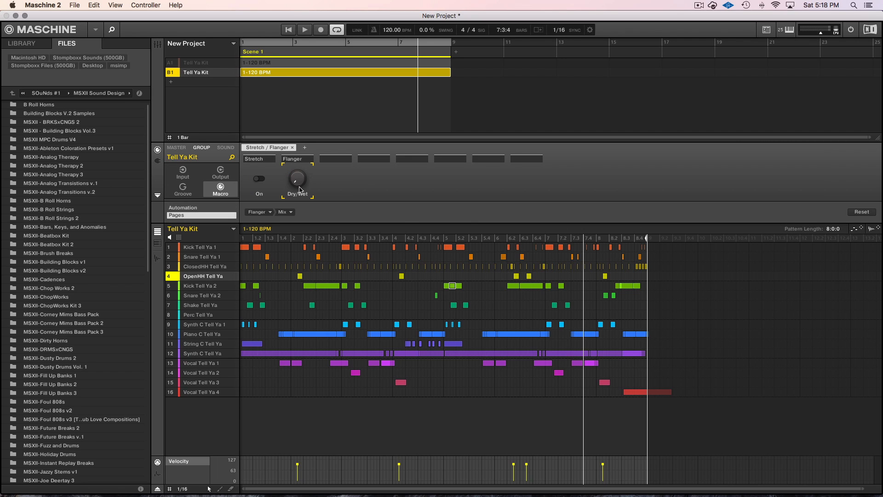
pyautogui.click(332, 187)
pyautogui.click(256, 212)
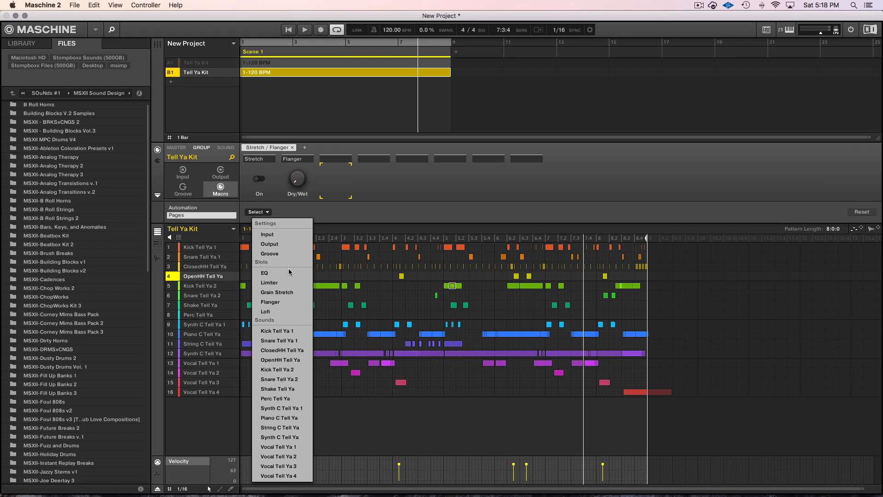
pyautogui.click(277, 311)
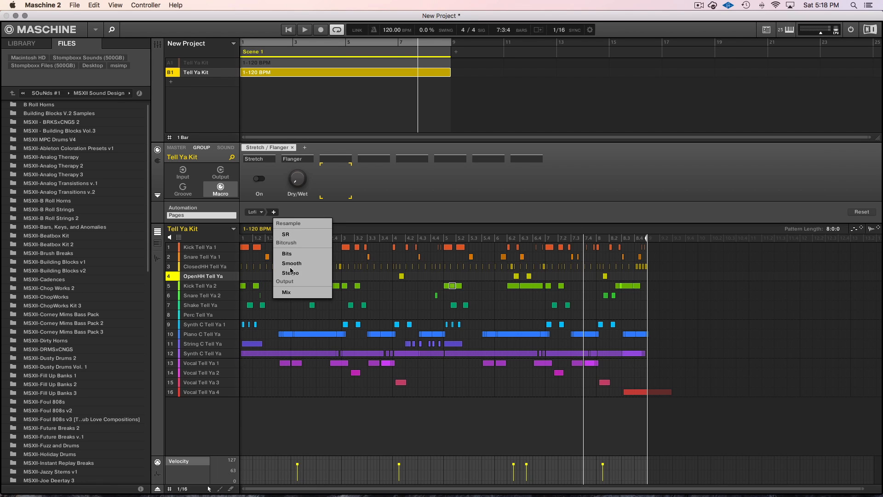
pyautogui.click(291, 294)
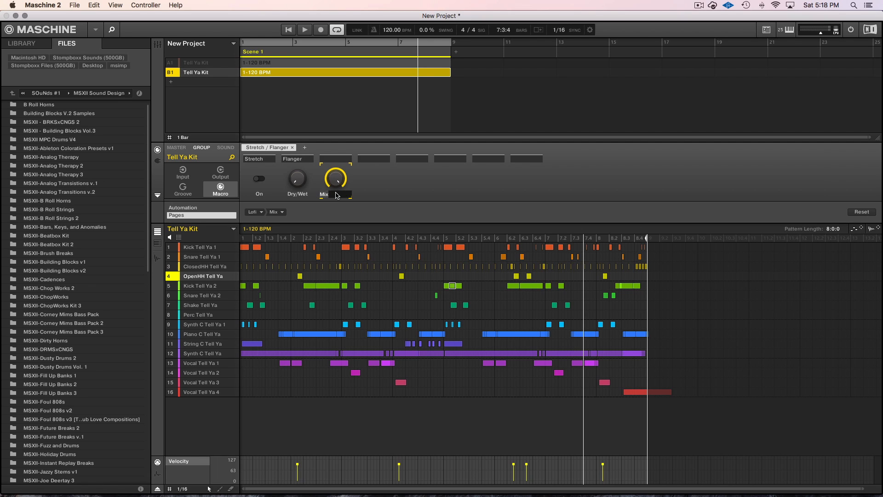
# Step: Rename the third macro control to Dry/Wet and name its section Lofi
pyautogui.press('BackSpace')
pyautogui.press('Return')
pyautogui.doubleClick(342, 159)
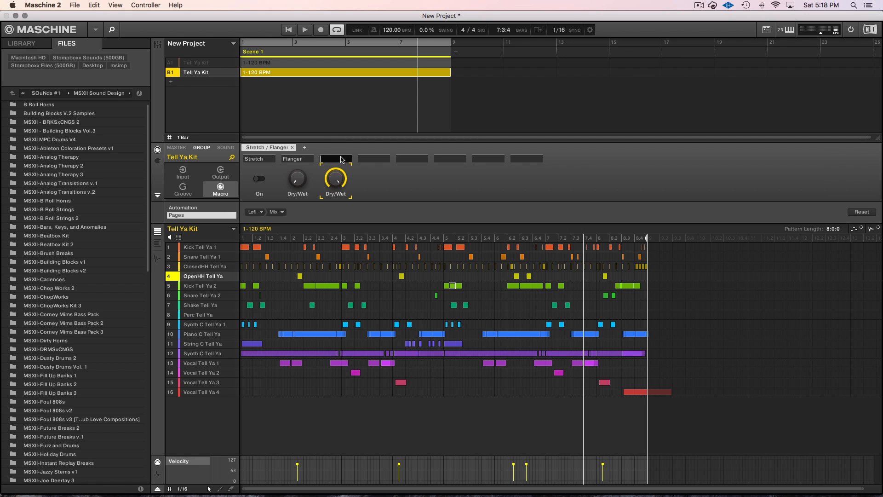
pyautogui.press('Return')
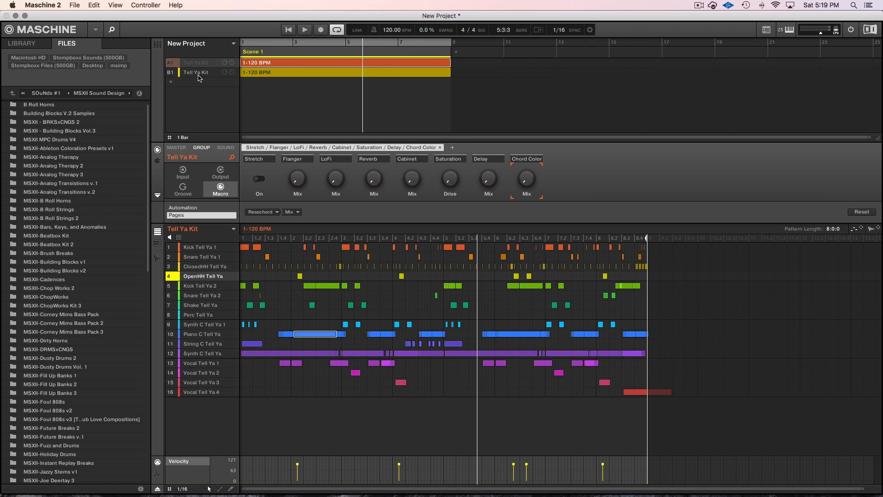
# Step: Return to group B1, assign the Reverb's Mix to the fourth group macro and name its section Reverb
pyautogui.click(198, 73)
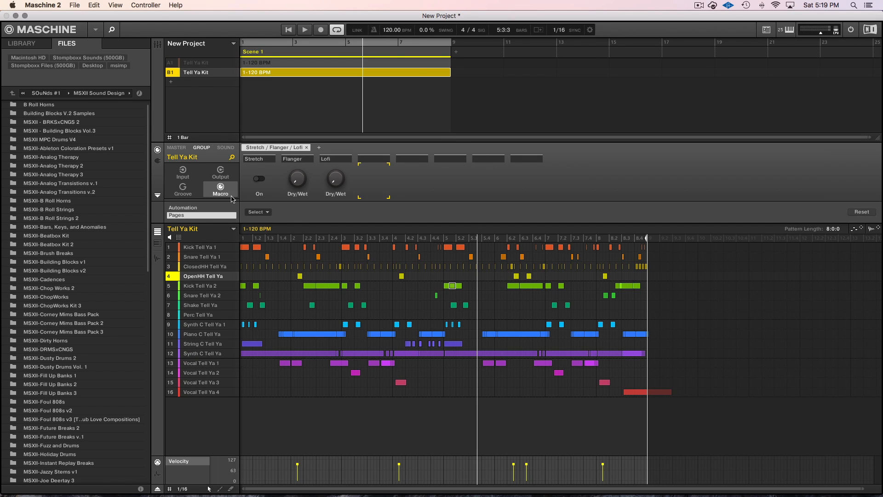
pyautogui.click(157, 150)
pyautogui.click(263, 213)
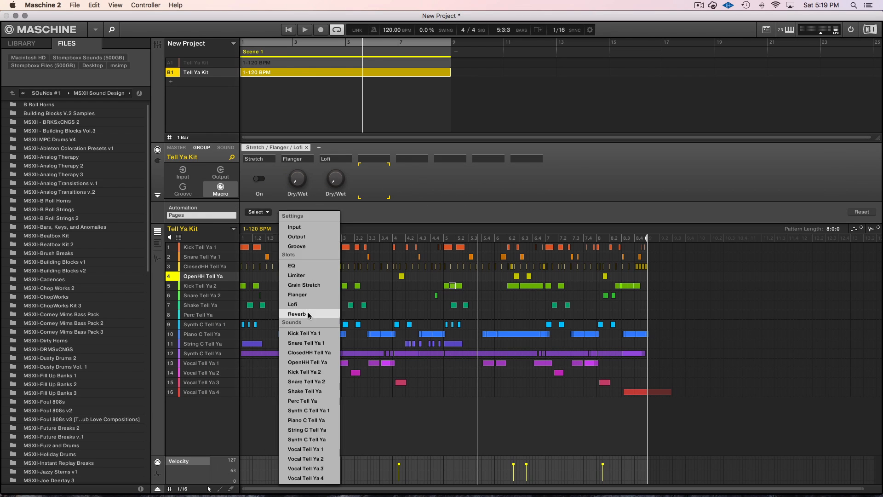
pyautogui.click(305, 314)
pyautogui.click(308, 212)
pyautogui.click(325, 324)
pyautogui.doubleClick(374, 158)
pyautogui.write('Reverb')
pyautogui.press('Return')
# Step: Add the internal Cabinet effect after the Reverb in group B1's plug-in chain
pyautogui.click(158, 161)
pyautogui.click(186, 192)
pyautogui.click(282, 278)
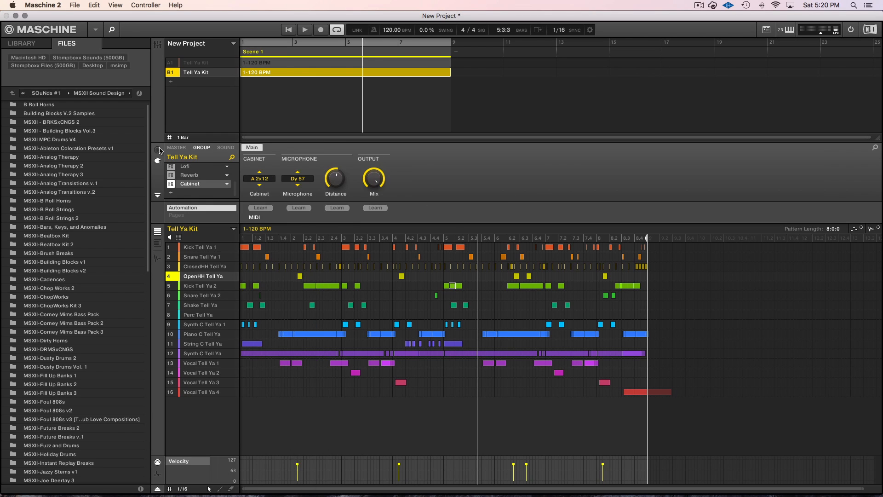
# Step: Assign Cabinet's Mix parameter to the fifth group macro and name its section Cabinet
pyautogui.click(158, 150)
pyautogui.click(260, 212)
pyautogui.click(302, 319)
pyautogui.click(304, 285)
pyautogui.doubleClick(405, 158)
pyautogui.write('Cabinet')
pyautogui.press('Return')
# Step: Add the internal Saturator effect after the Cabinet in group B1's plug-in chain
pyautogui.click(158, 161)
pyautogui.click(187, 192)
pyautogui.click(286, 447)
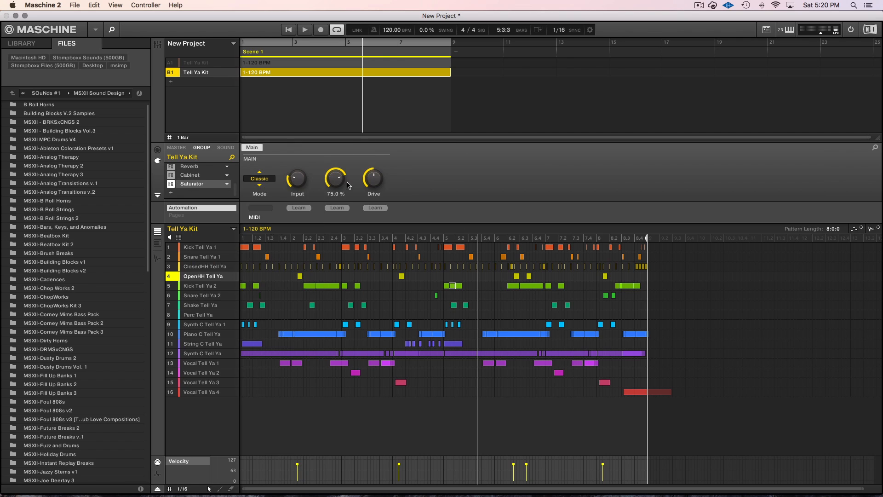
# Step: Assign Saturator's Drive parameter to the sixth group macro and name its section Boost
pyautogui.click(158, 149)
pyautogui.click(288, 212)
pyautogui.click(315, 264)
pyautogui.doubleClick(446, 159)
pyautogui.write('Satur')
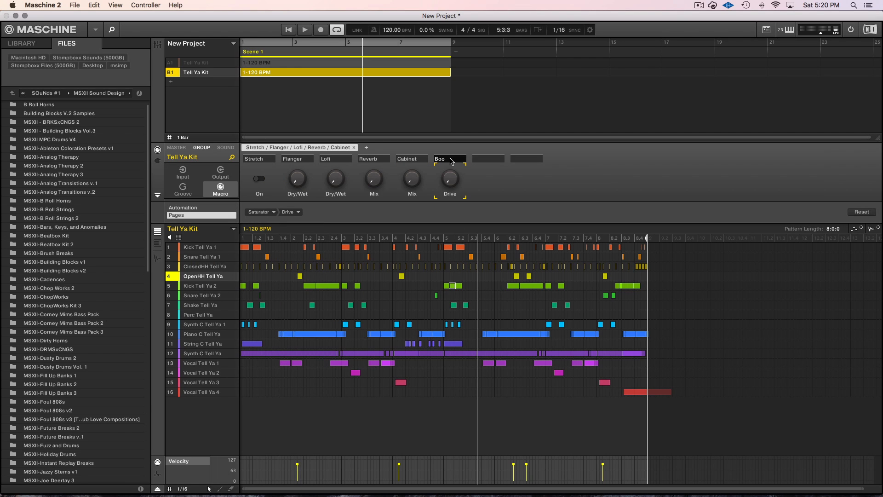
# Step: Check group A1 as a reference, then add the Beat Delay effect after the Saturator in group B1's plug-in chain
pyautogui.click(196, 63)
pyautogui.click(197, 72)
pyautogui.click(158, 161)
pyautogui.click(196, 193)
pyautogui.click(293, 390)
pyautogui.click(158, 150)
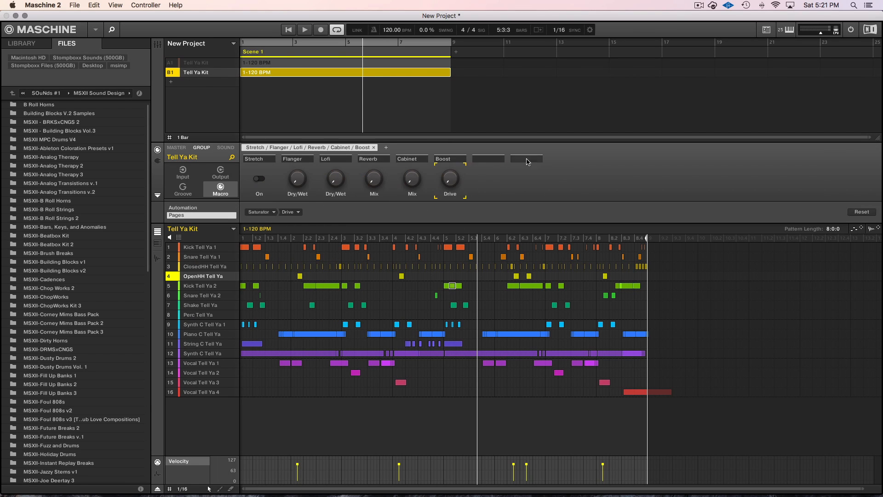
# Step: Assign Beat Delay's Mix parameter to the seventh group macro and name its section Delay
pyautogui.click(489, 179)
pyautogui.click(280, 212)
pyautogui.click(316, 212)
pyautogui.click(329, 311)
pyautogui.doubleClick(494, 160)
pyautogui.write('Delay')
# Step: Add the Resochord effect after the Beat Delay and change its chord type to min
pyautogui.click(157, 161)
pyautogui.click(188, 192)
pyautogui.click(292, 419)
pyautogui.click(297, 180)
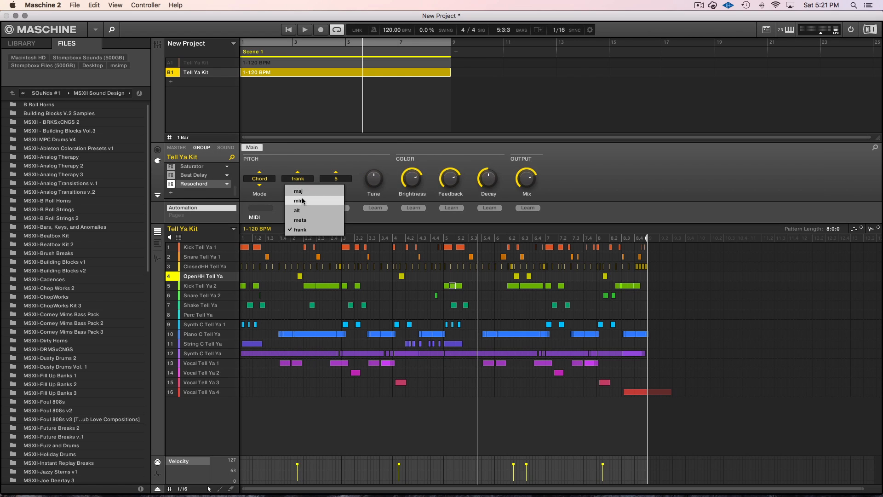
pyautogui.click(302, 199)
# Step: Assign Resochord's Mix parameter to the eighth group macro and name its section Chord Color
pyautogui.click(157, 149)
pyautogui.click(527, 178)
pyautogui.click(261, 212)
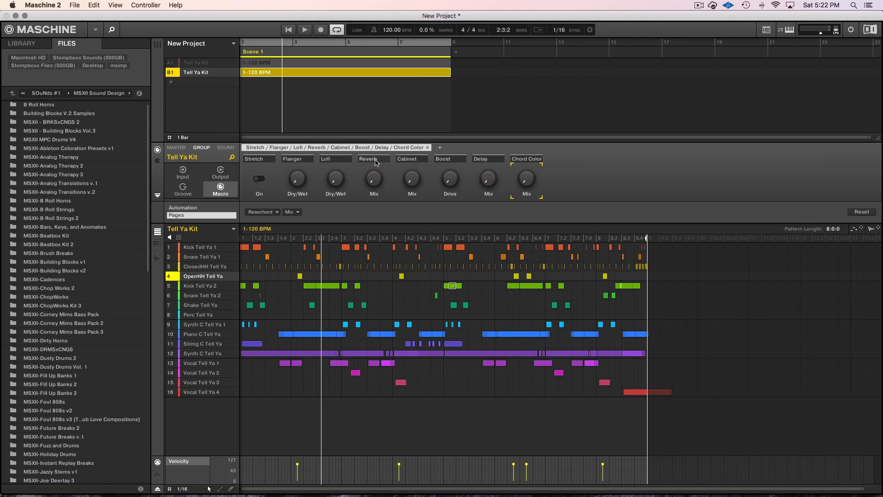
# Step: Play group B1's patterns and try the Stretch switch to audition the finished macro effects
pyautogui.press('space')
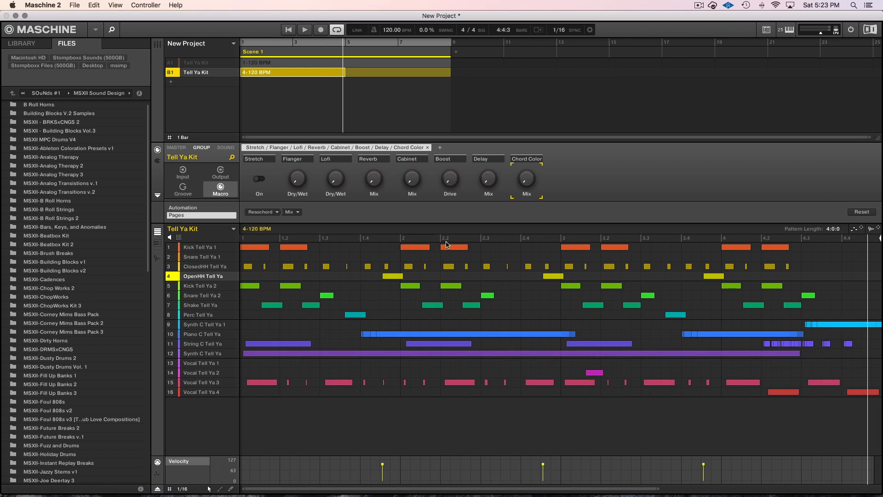
pyautogui.moveTo(527, 179)
pyautogui.moveTo(413, 179)
pyautogui.click(254, 176)
pyautogui.press('space')
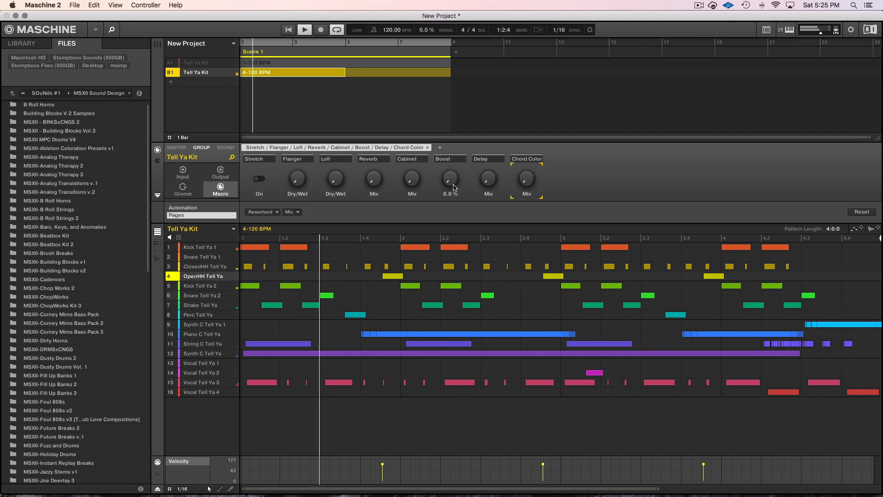